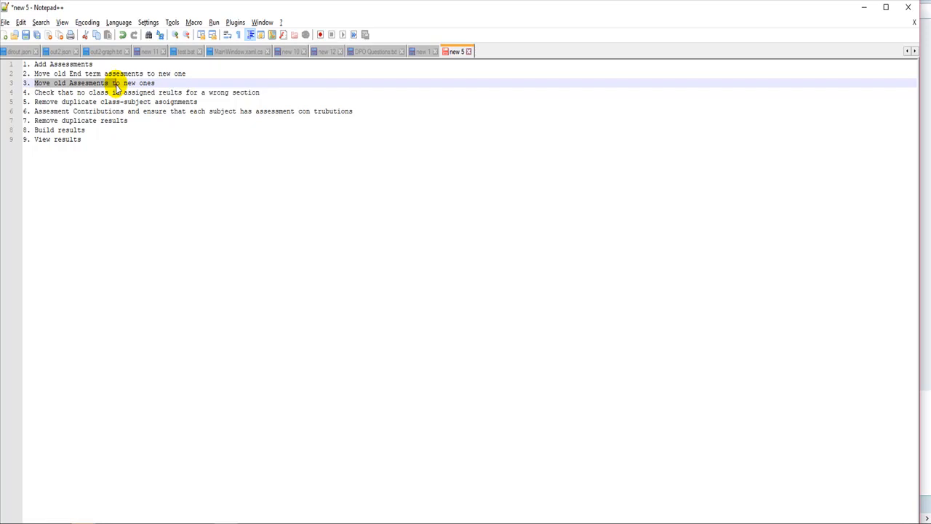
- Switch to the Gladtidings eSchool web application and open the grade book's Submitted Results page
click(198, 1)
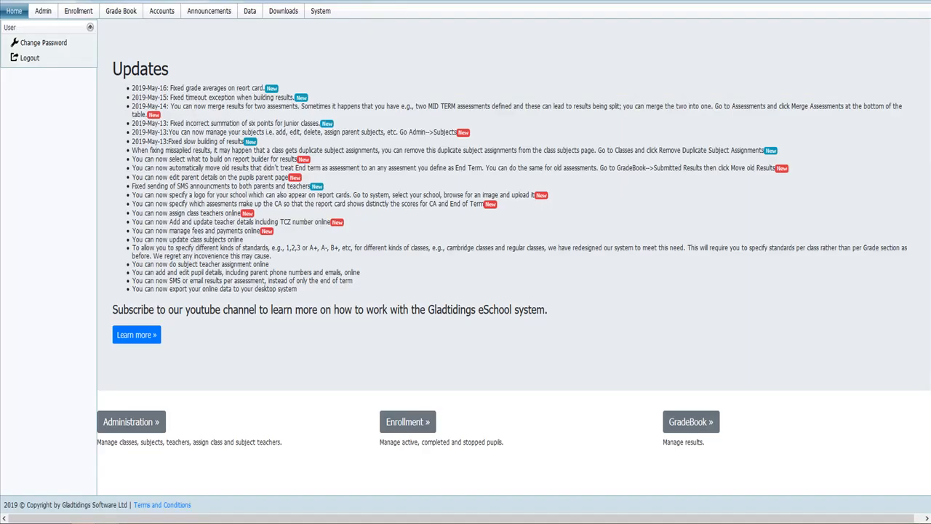
click(123, 13)
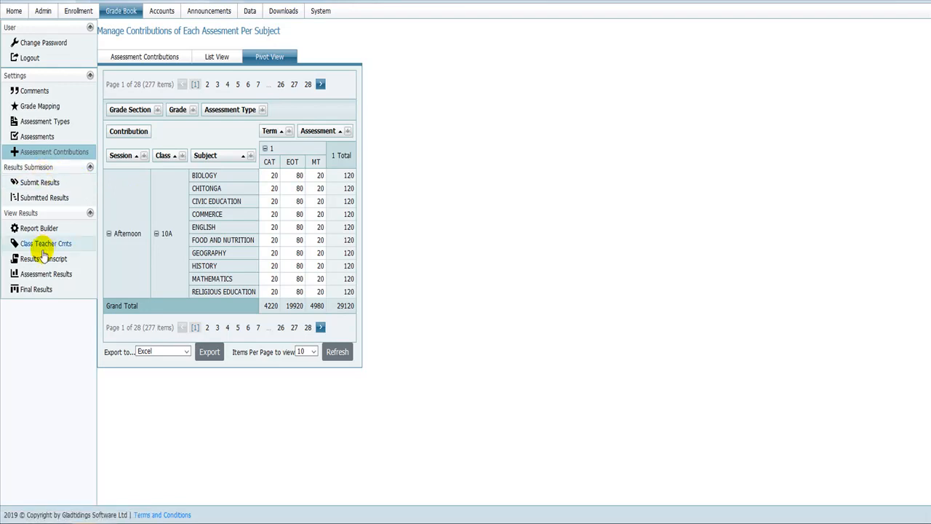
click(45, 201)
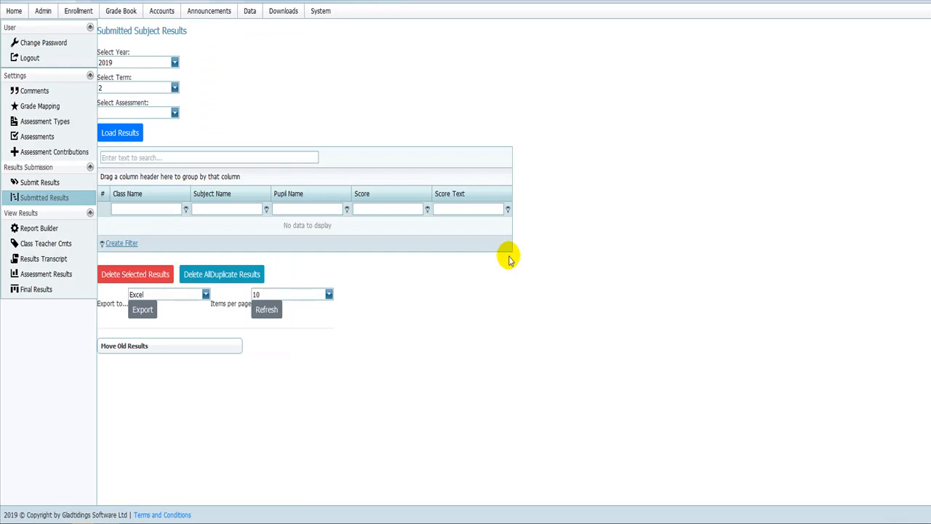
- Load the submitted subject results for year 2018, Term 2, assessment EOT
click(155, 64)
click(131, 86)
click(128, 88)
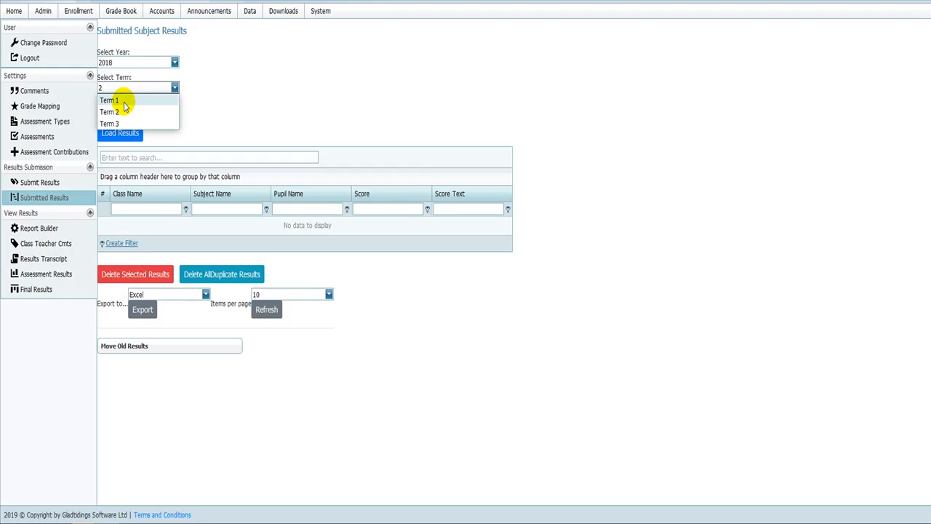
click(122, 112)
click(121, 113)
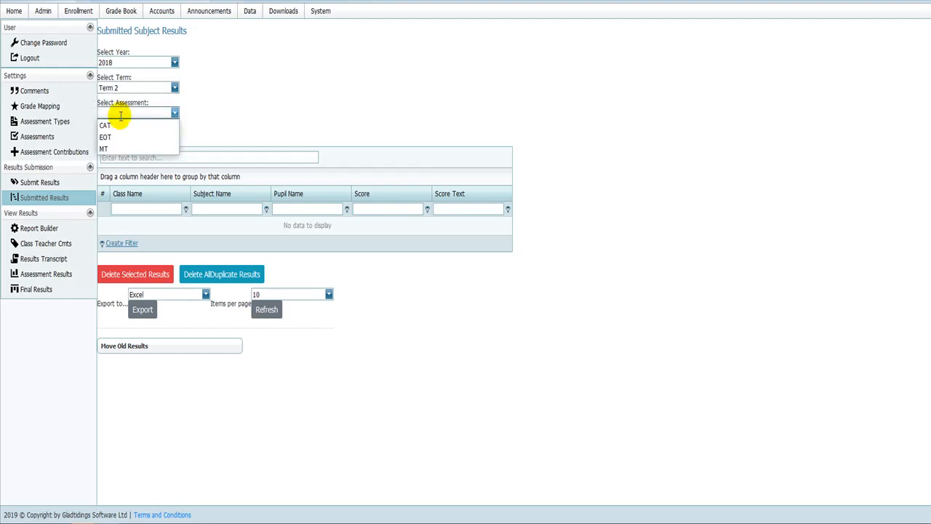
click(119, 138)
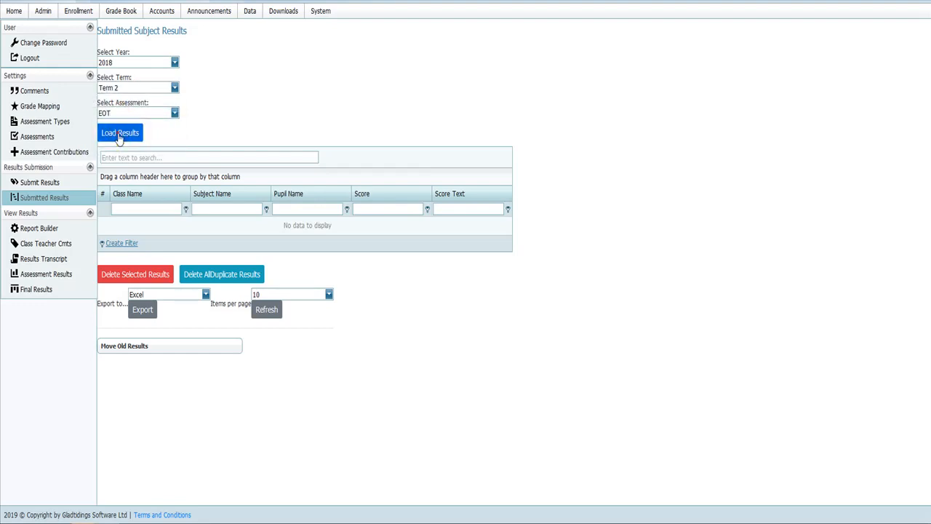
click(119, 136)
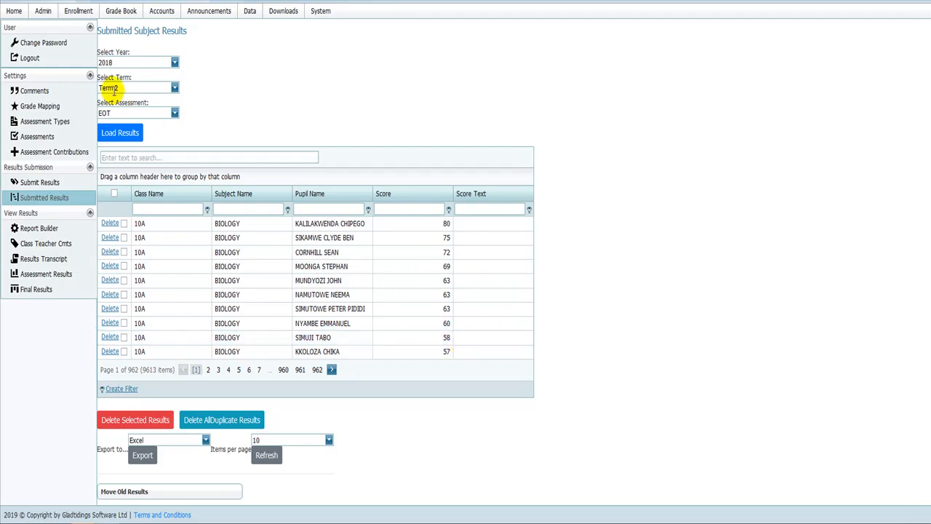
- Load the submitted 2018 EOT results for Term 1 and for Term 3
click(128, 63)
click(132, 65)
click(135, 87)
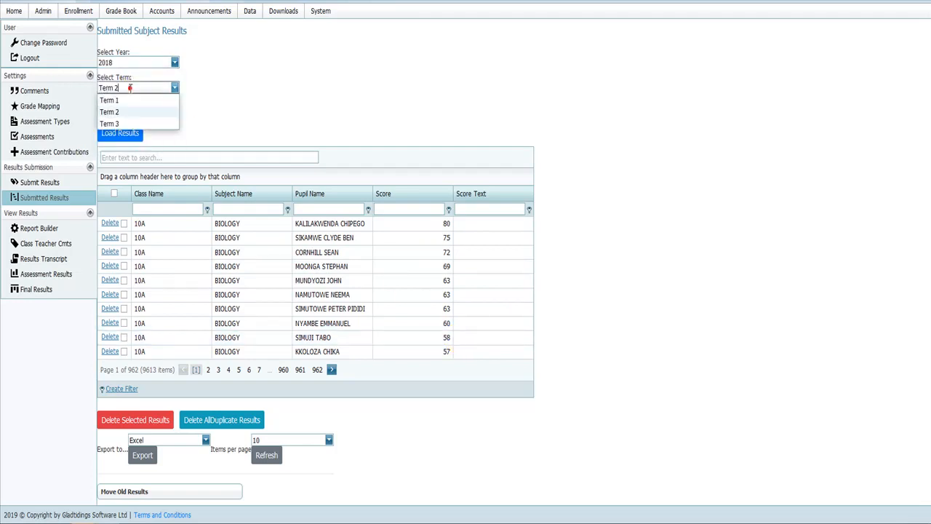
click(124, 98)
click(123, 133)
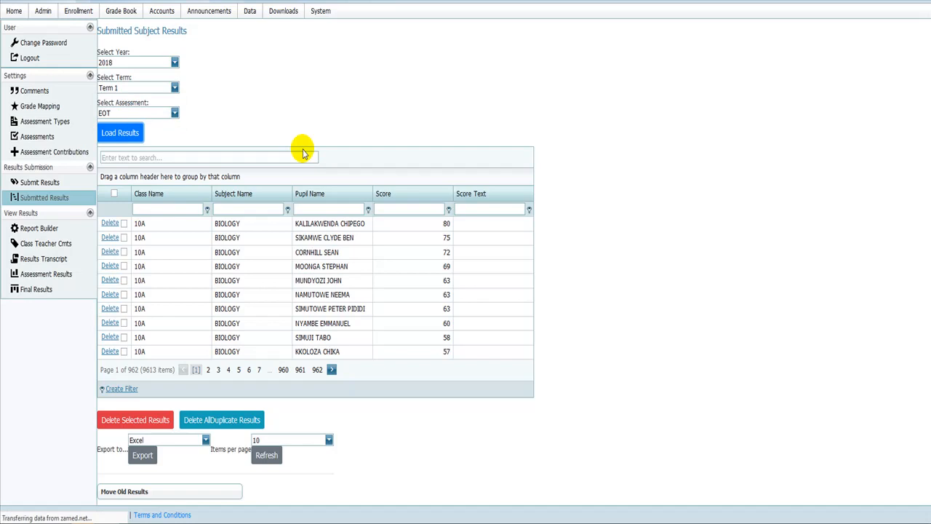
click(155, 88)
click(136, 124)
click(123, 132)
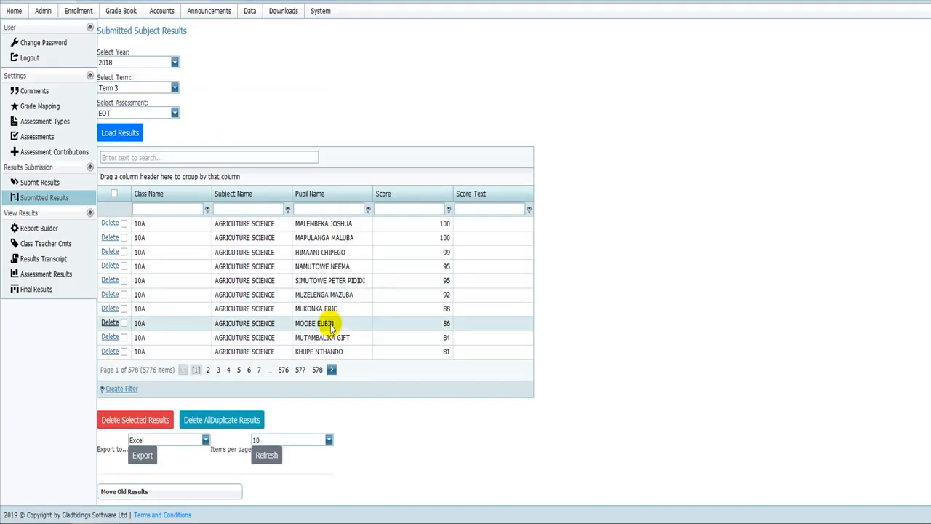
- Load the submitted 2018 MT results for Term 3 and for Term 2
click(154, 113)
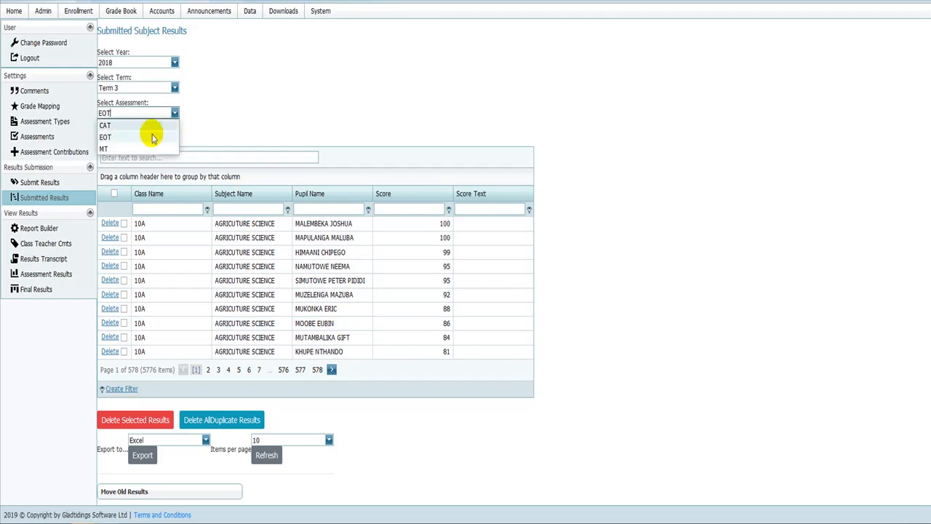
click(134, 149)
click(136, 133)
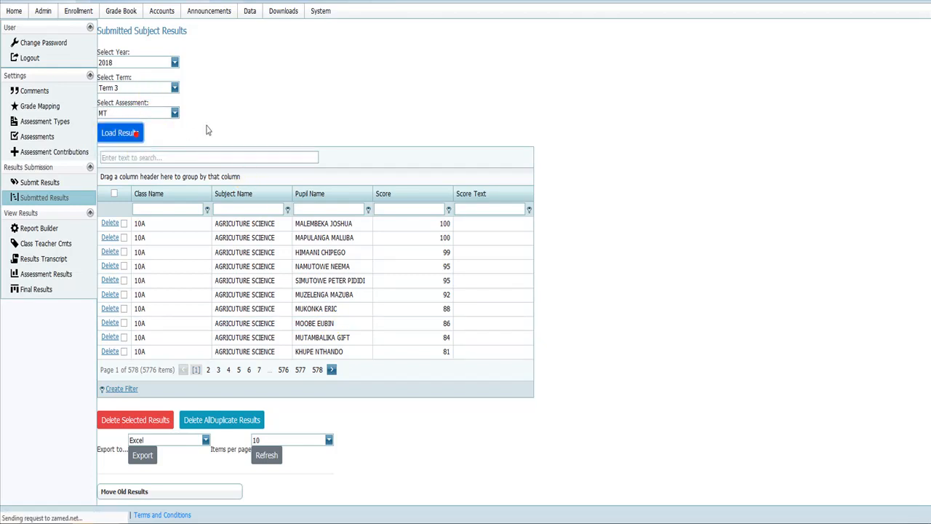
click(149, 88)
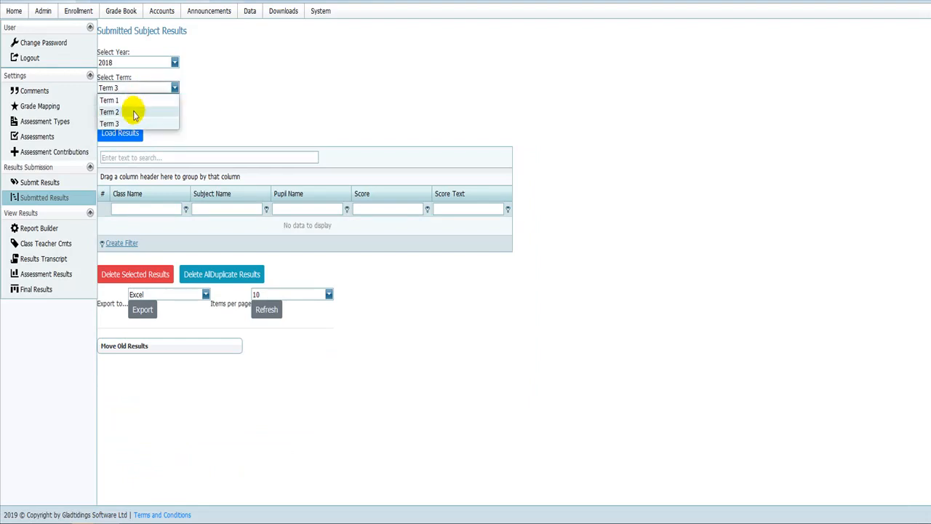
click(130, 110)
click(130, 133)
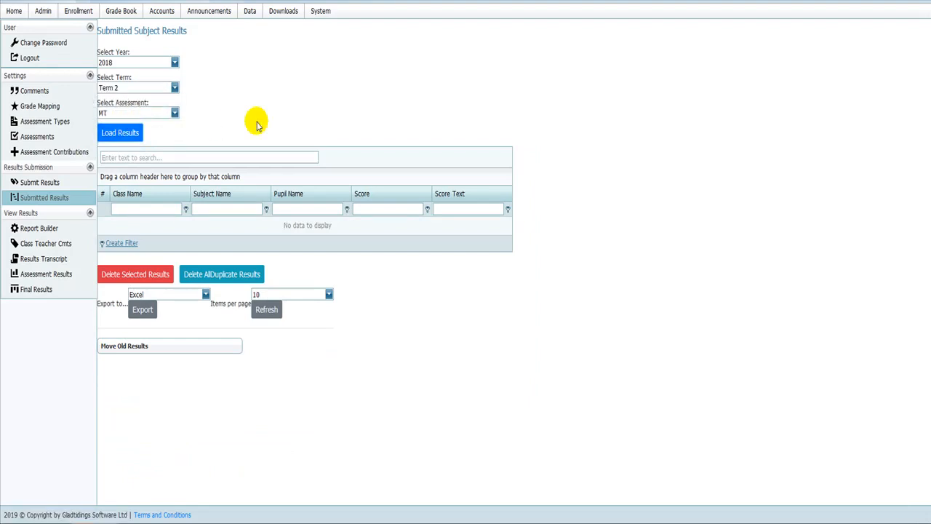
- Load the submitted CAT results for Term 2 of 2018
click(129, 115)
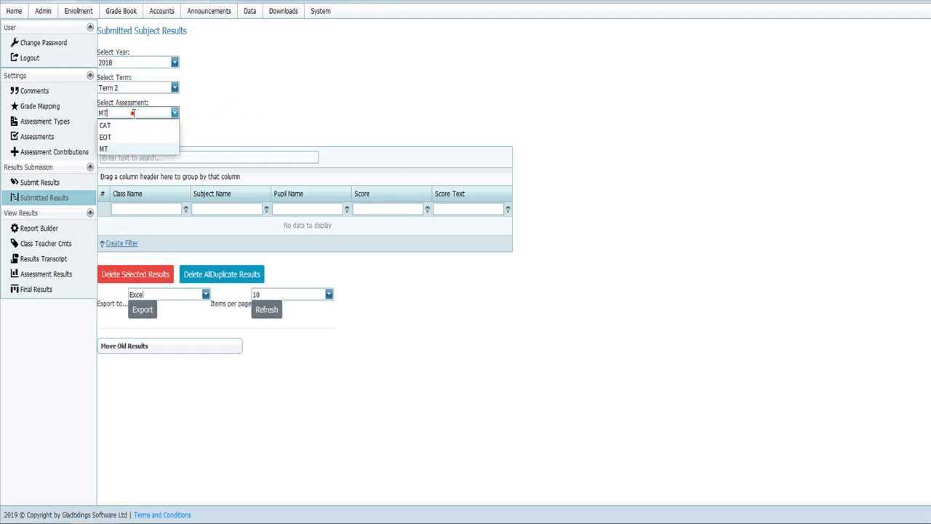
click(129, 125)
click(130, 133)
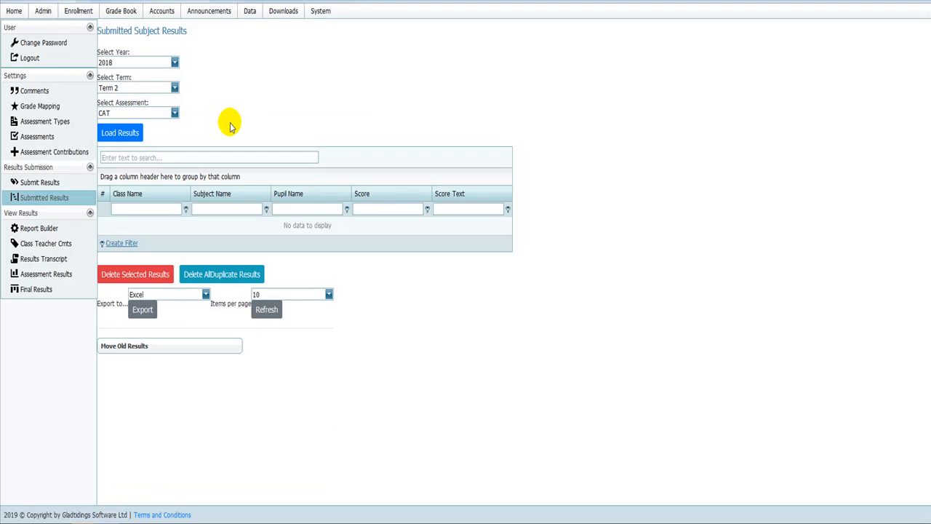
- Expand the Move Old Results section and examine its source and target assessment fields for moving old assessment results
click(203, 346)
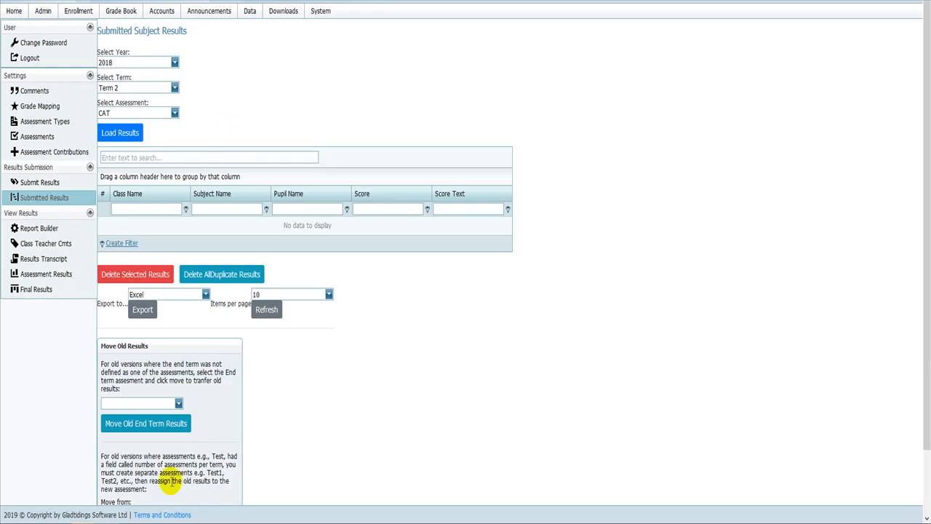
scroll(274, 411, down, 2)
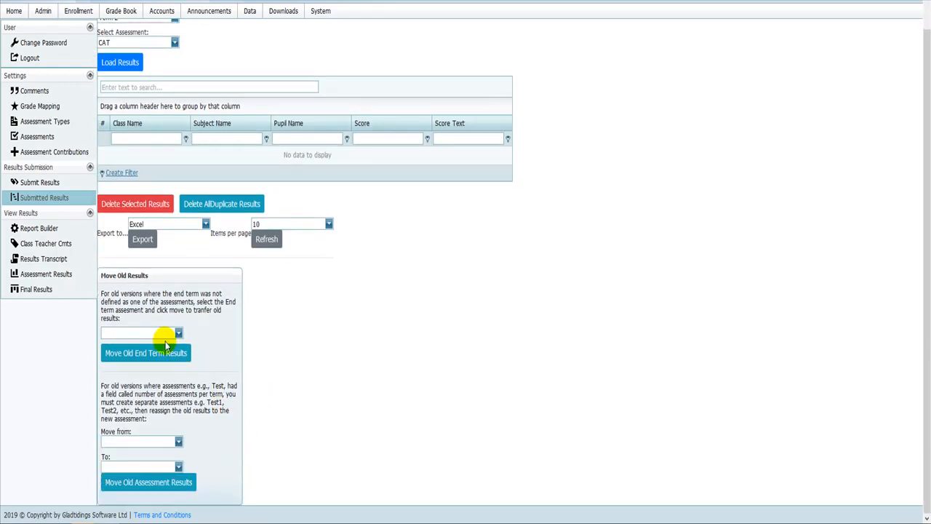
click(157, 441)
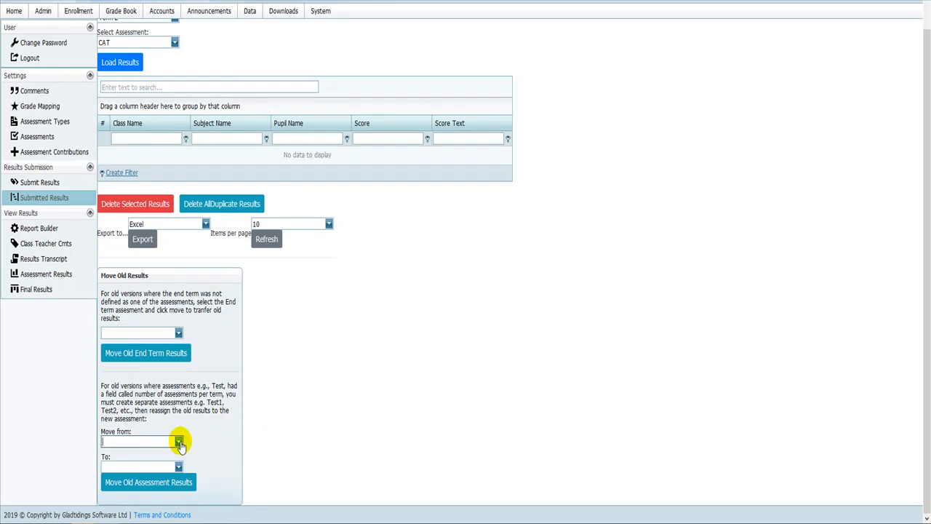
key(ctrl+1)
click(166, 464)
mouse_move(212, 407)
mouse_down()
mouse_move(188, 436)
mouse_move(205, 395)
mouse_up()
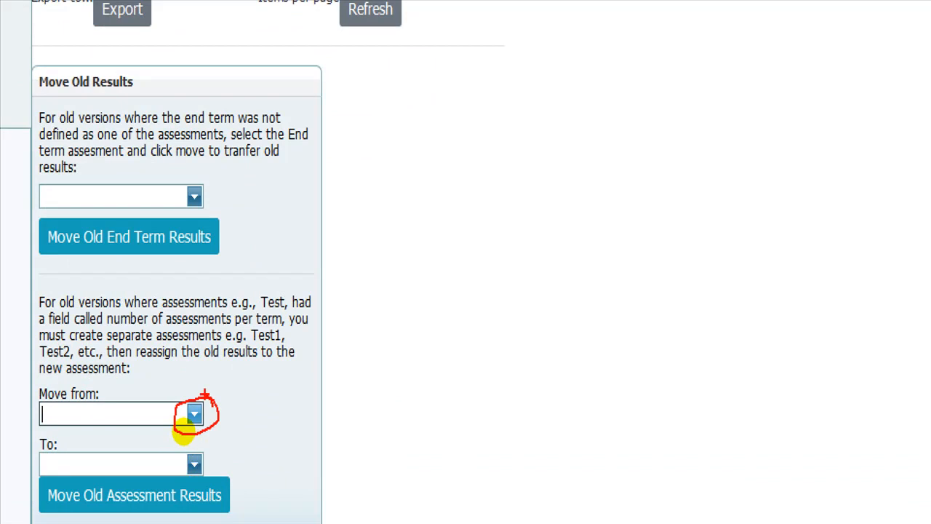
key(Escape)
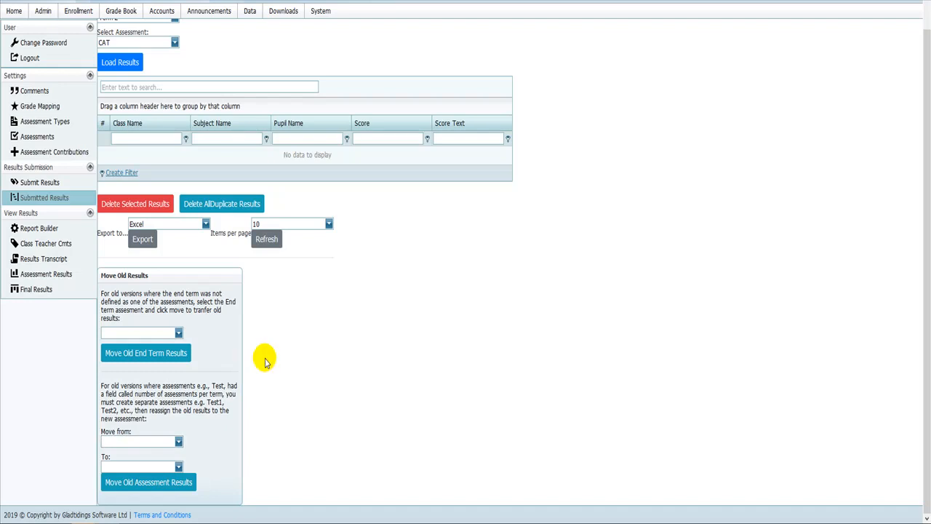
- Switch to the Notepad++ checklist and review the item about checking that no class is assigned results for a wrong section
key(alt+Tab)
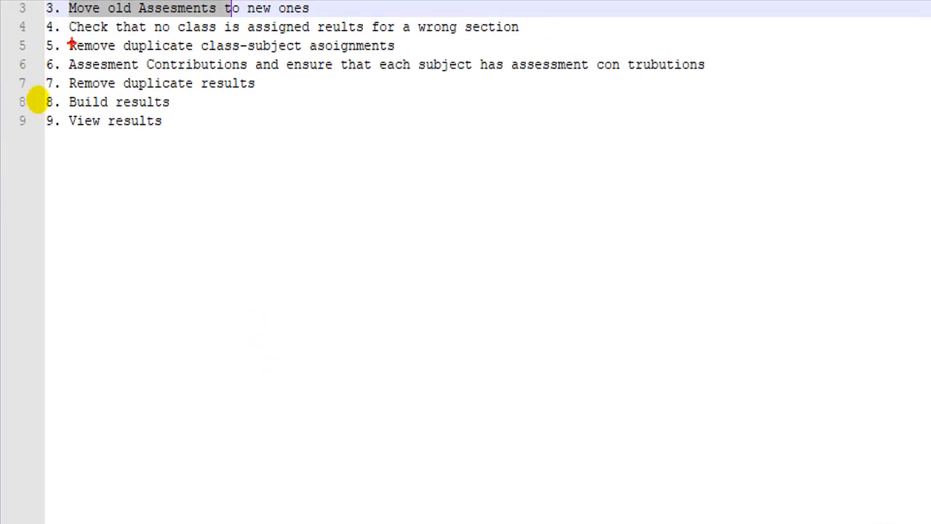
drag(85, 38, 190, 45)
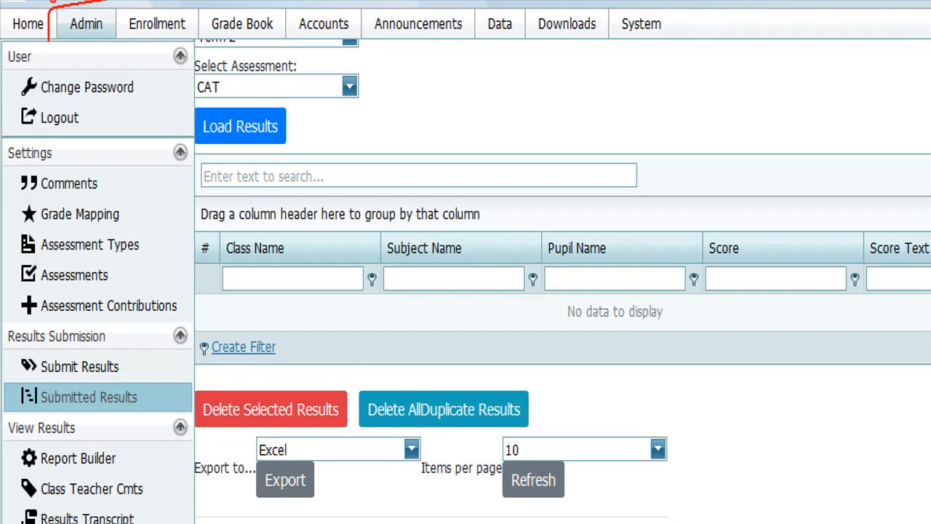
- Switch back to the web application, open the class subjects list in Classes, and filter by class section "sen" and subject section
drag(49, 40, 97, 4)
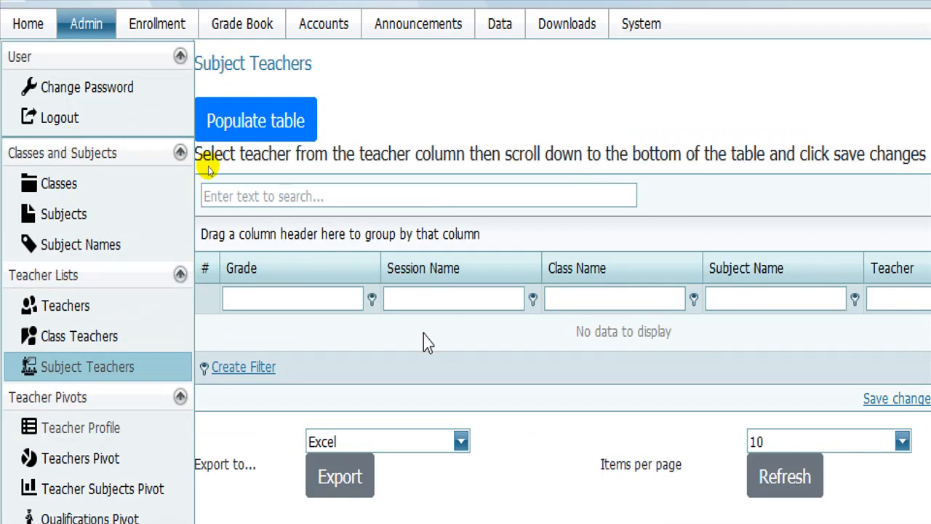
click(58, 185)
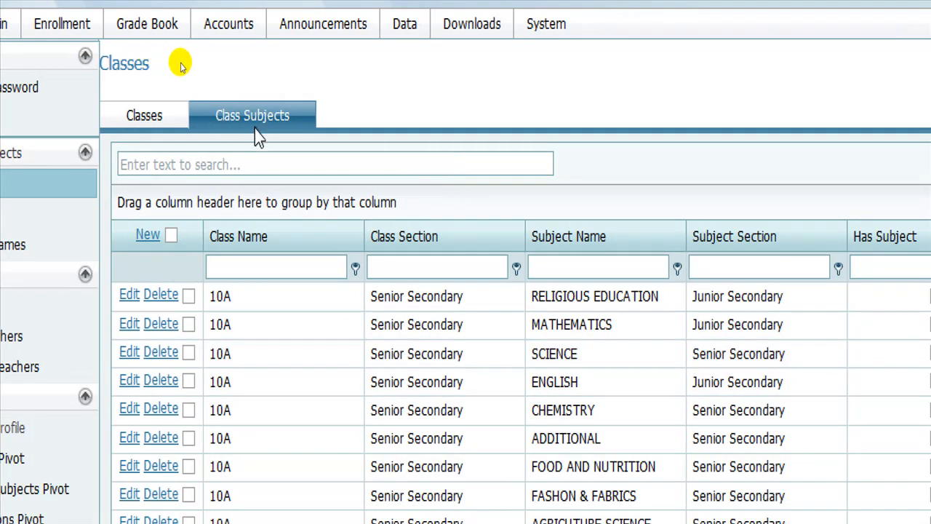
click(440, 268)
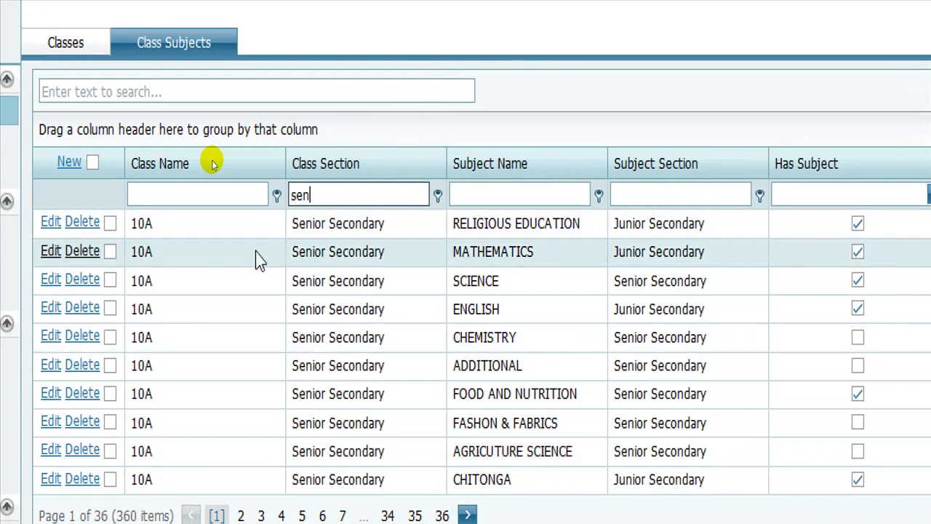
click(689, 194)
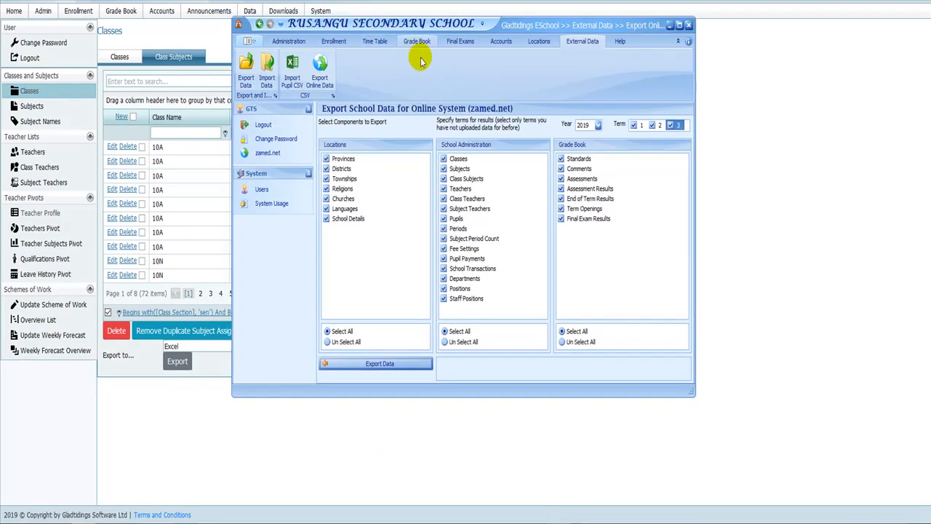
- In the desktop Gladtidings ESchool application, open the school administration's class list and add the School Name column to it
click(291, 42)
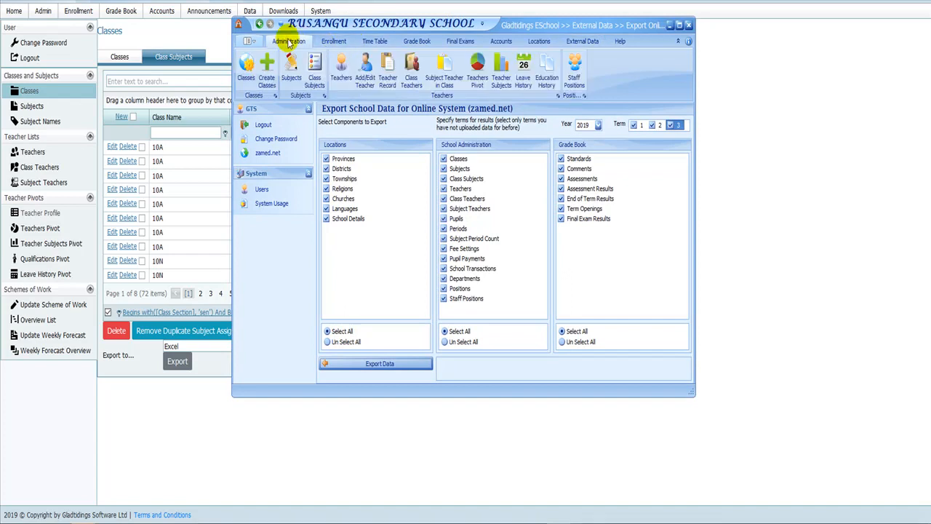
click(246, 66)
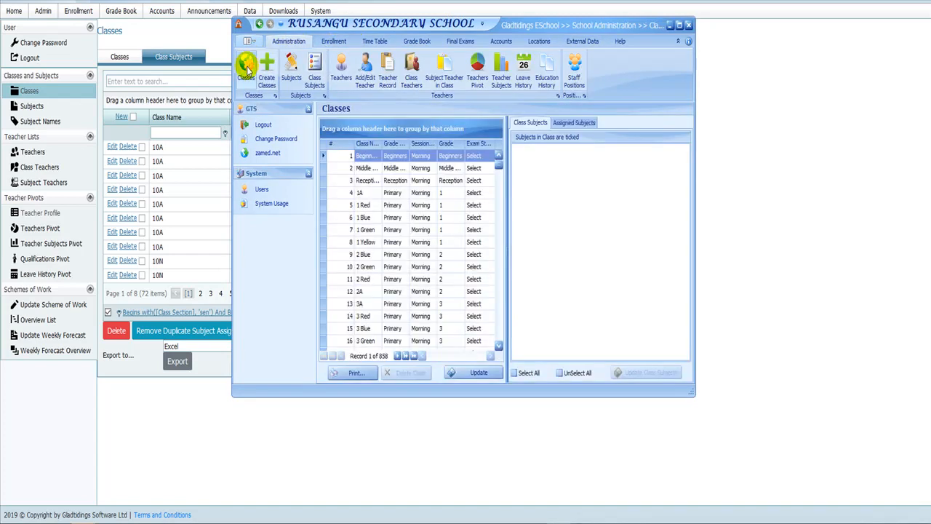
right_click(341, 142)
click(375, 222)
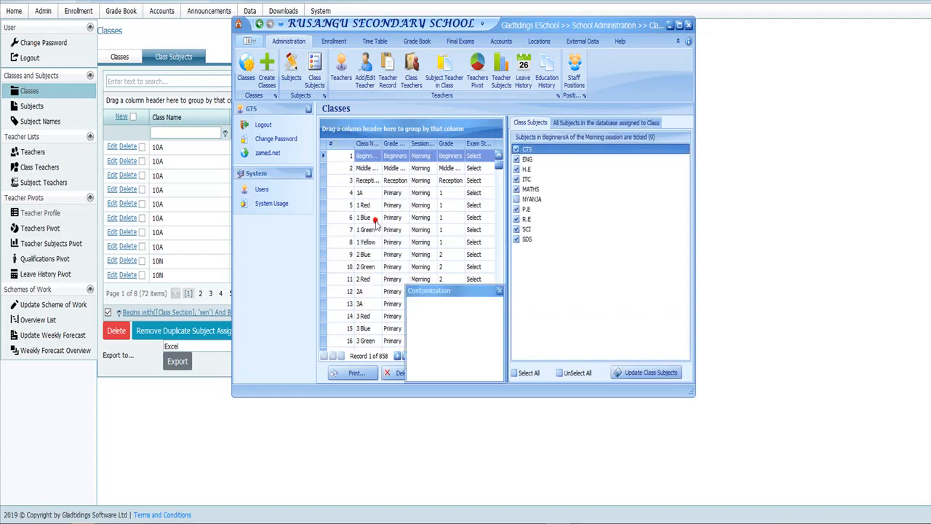
drag(430, 362, 350, 144)
click(499, 290)
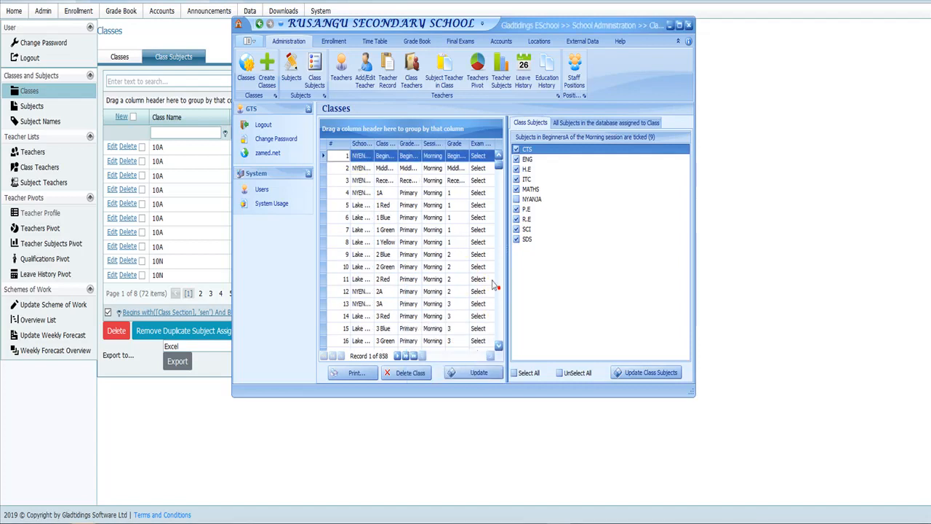
- Filter the class list by school name to RUSANGU SECONDARY SCHOOL
click(375, 153)
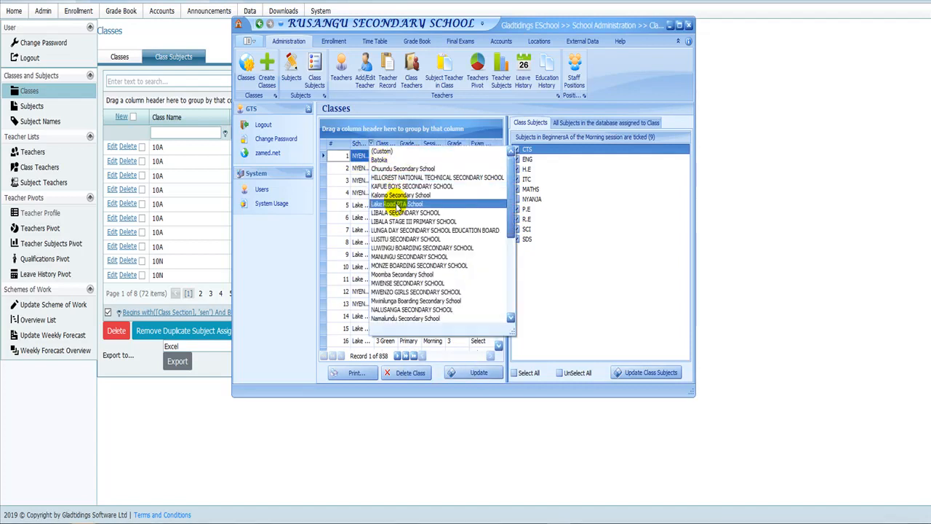
scroll(405, 230, down, 3)
scroll(405, 229, down, 1)
click(401, 280)
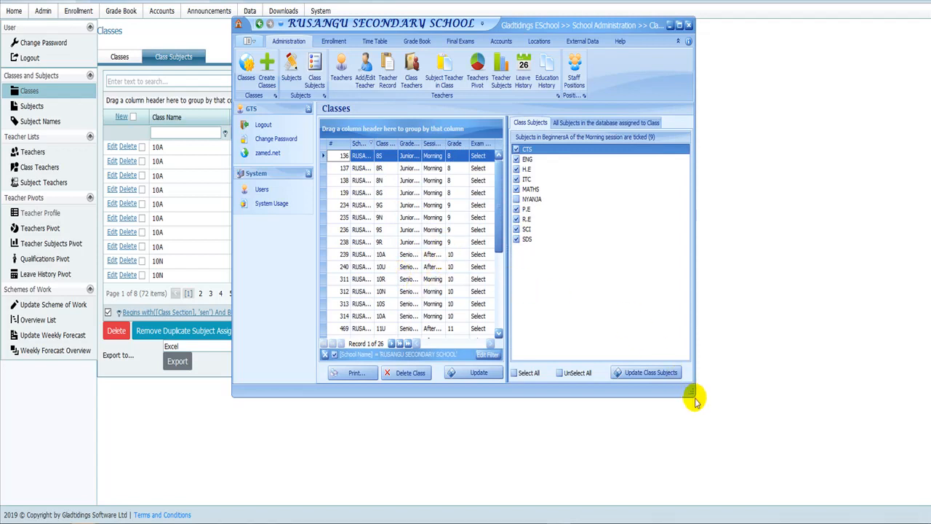
- Enlarge the application window and select the Afternoon session's 10A class to review its assigned subjects
drag(695, 395, 798, 426)
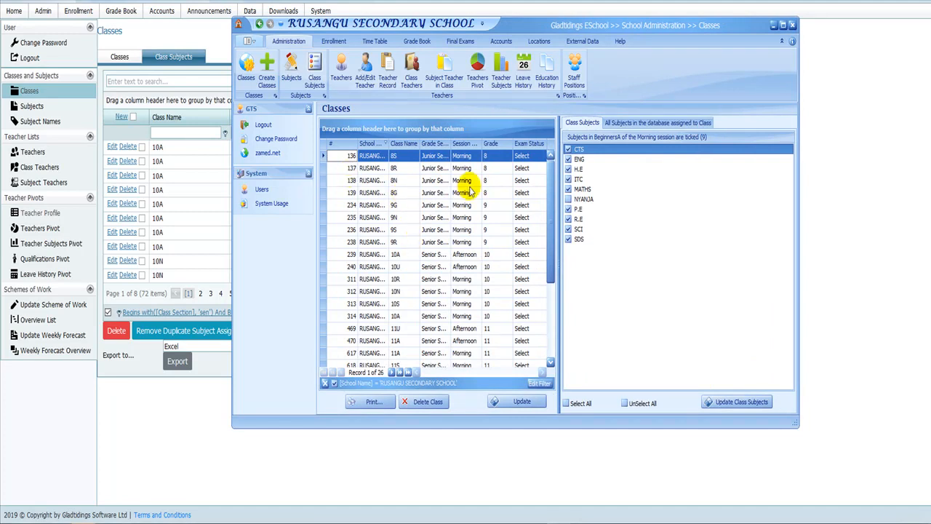
click(395, 257)
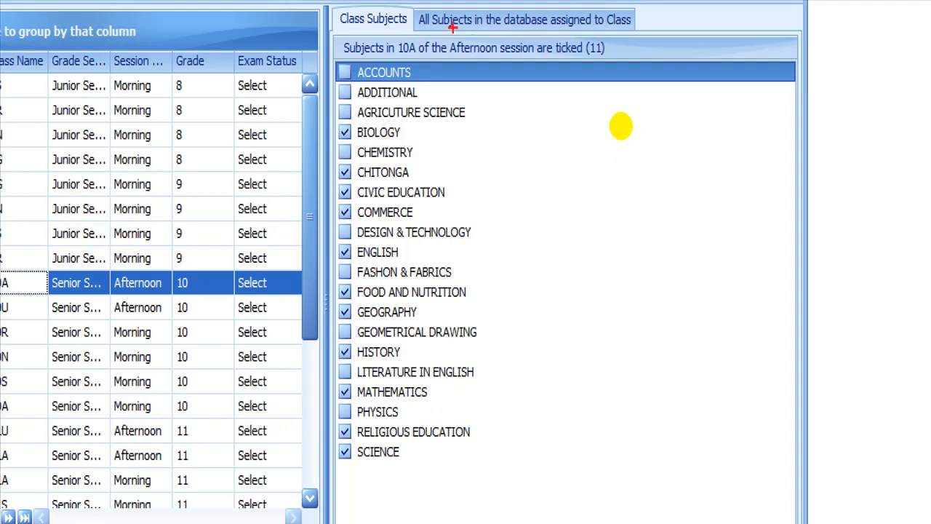
- Review all database subjects assigned to class 10A, and compare them with the Junior Secondary subjects listed for 10A in the web application
drag(423, 33, 459, 24)
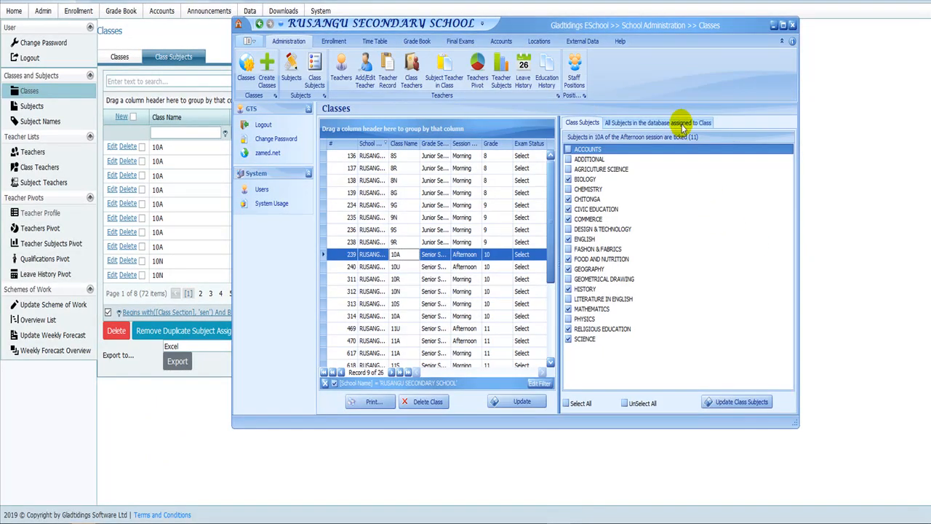
click(570, 19)
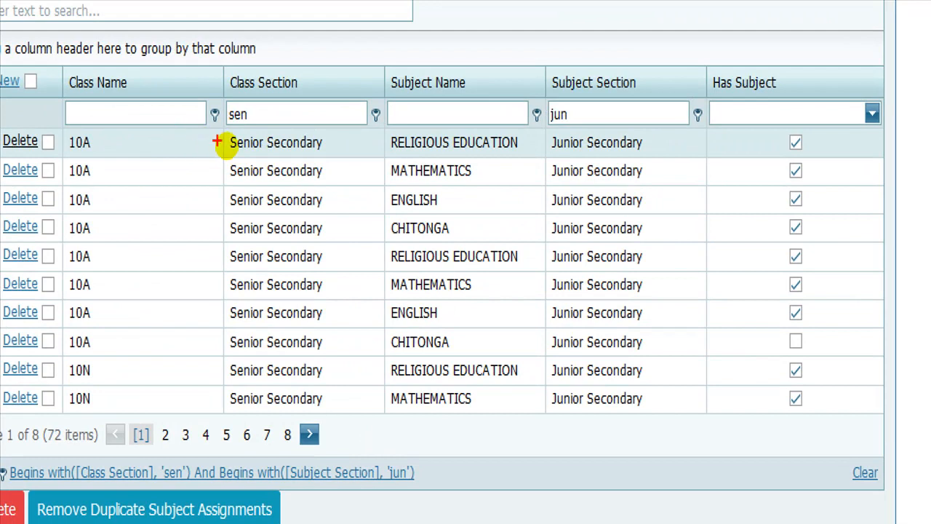
drag(200, 140, 195, 355)
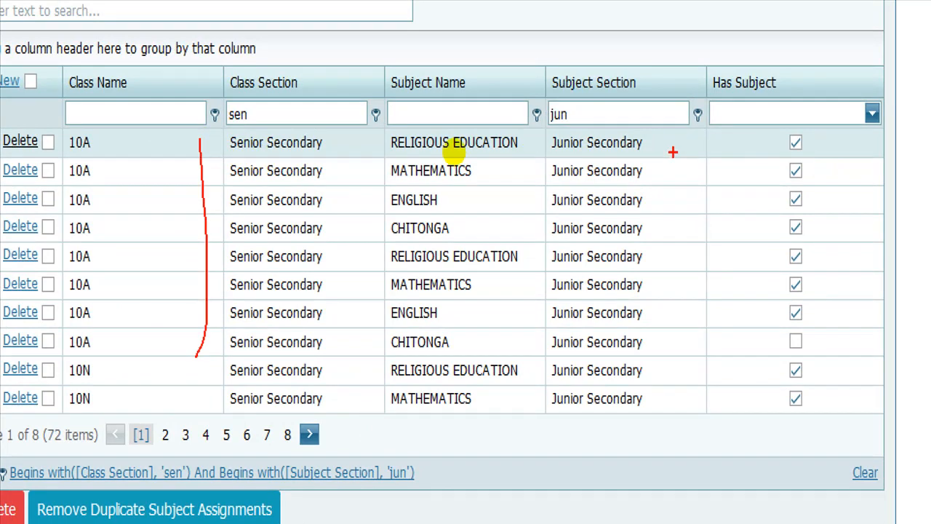
drag(673, 153, 706, 298)
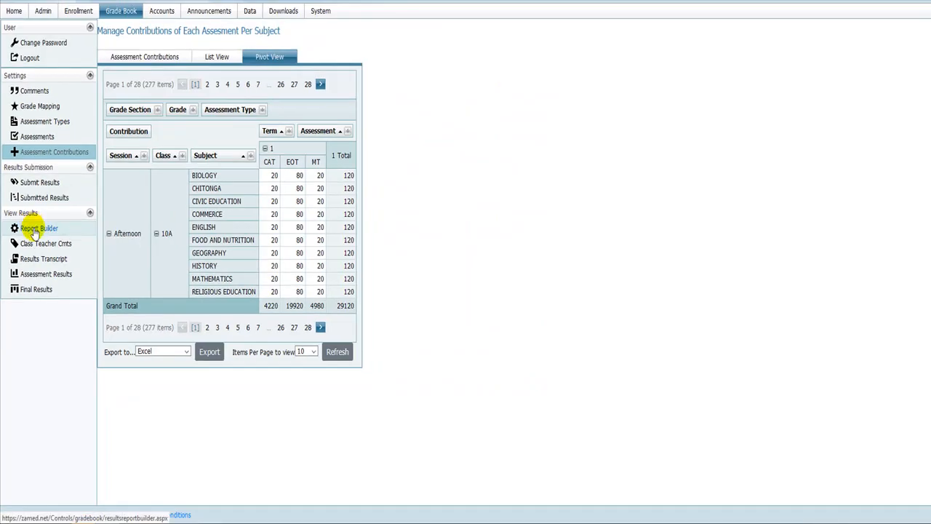
- Open the Report Builder and set the affected section for transferring misapplied results to Senior Secondary
click(65, 230)
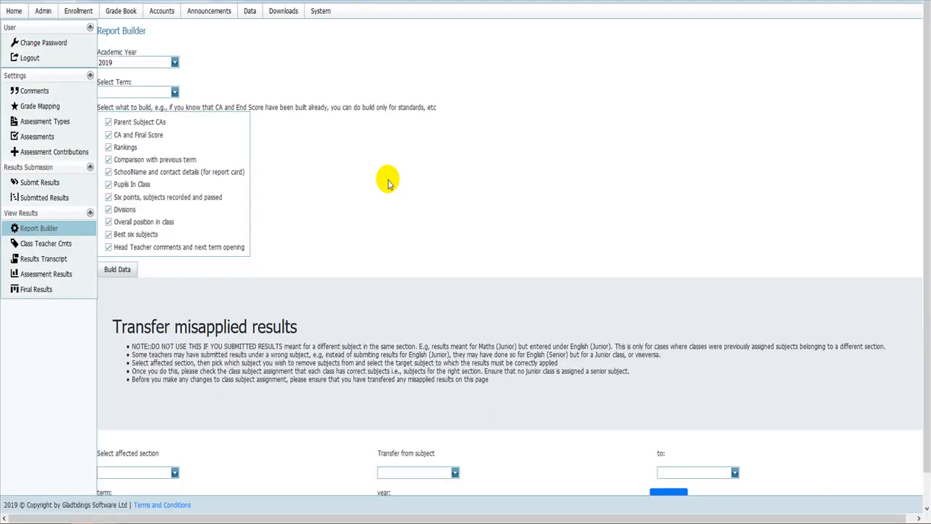
scroll(353, 226, down, 1)
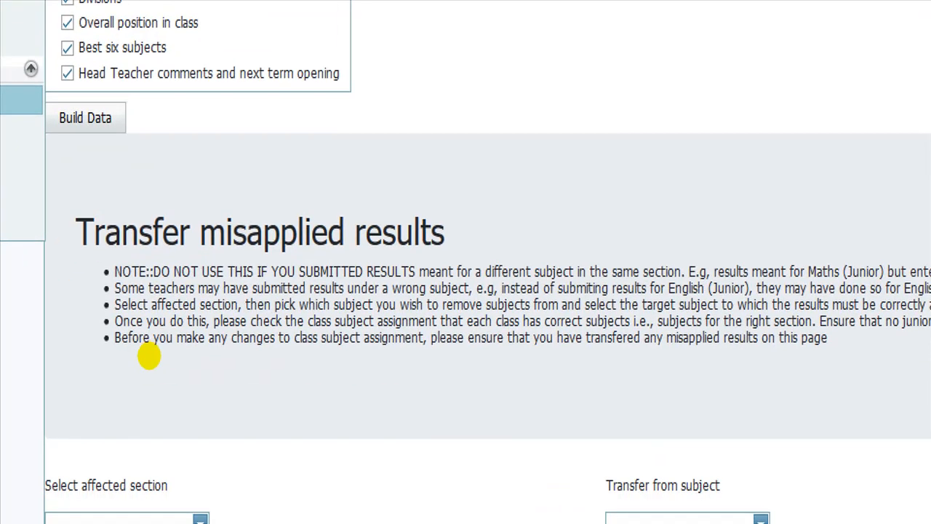
drag(175, 263, 325, 240)
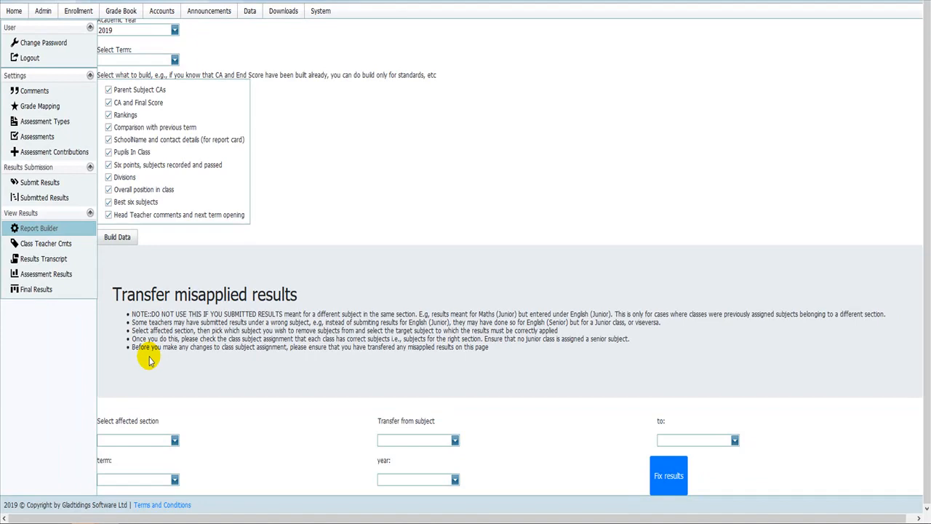
click(138, 438)
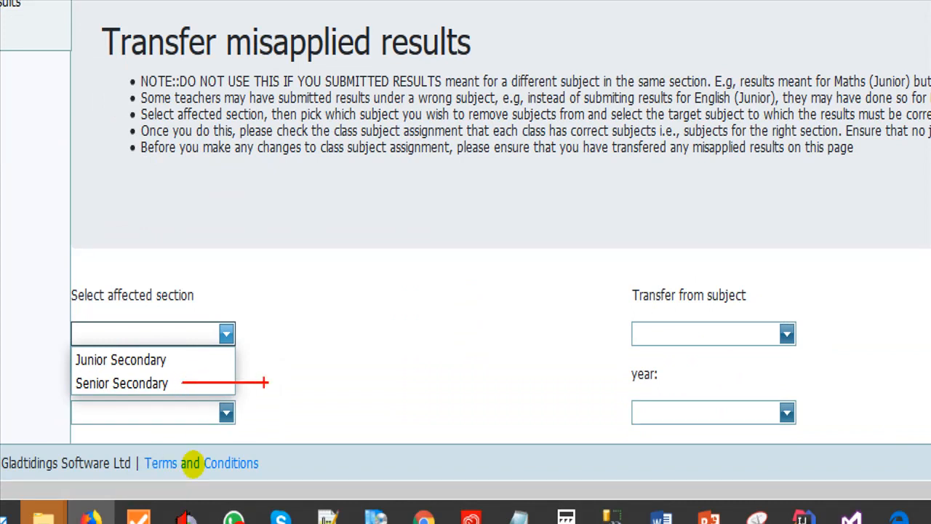
mouse_move(80, 305)
mouse_down()
mouse_move(180, 308)
mouse_move(137, 270)
mouse_move(35, 298)
mouse_move(112, 318)
mouse_up()
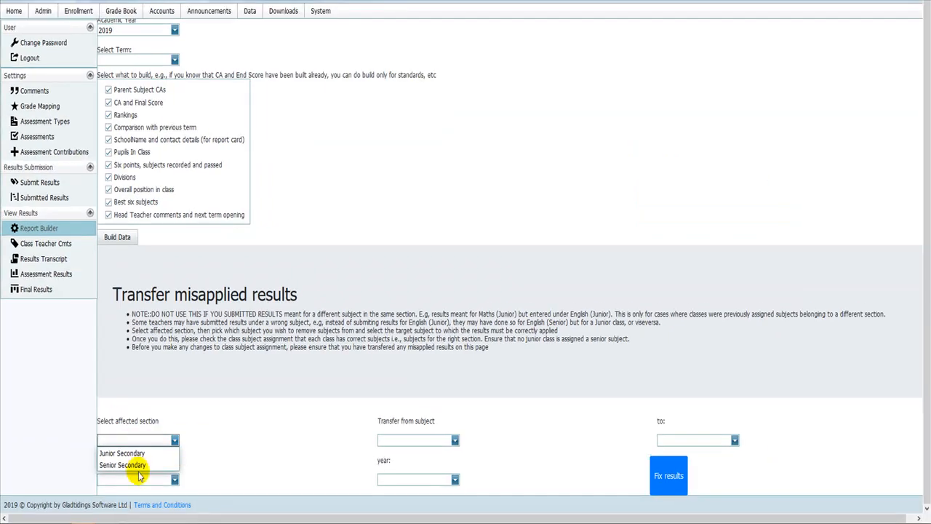
click(136, 466)
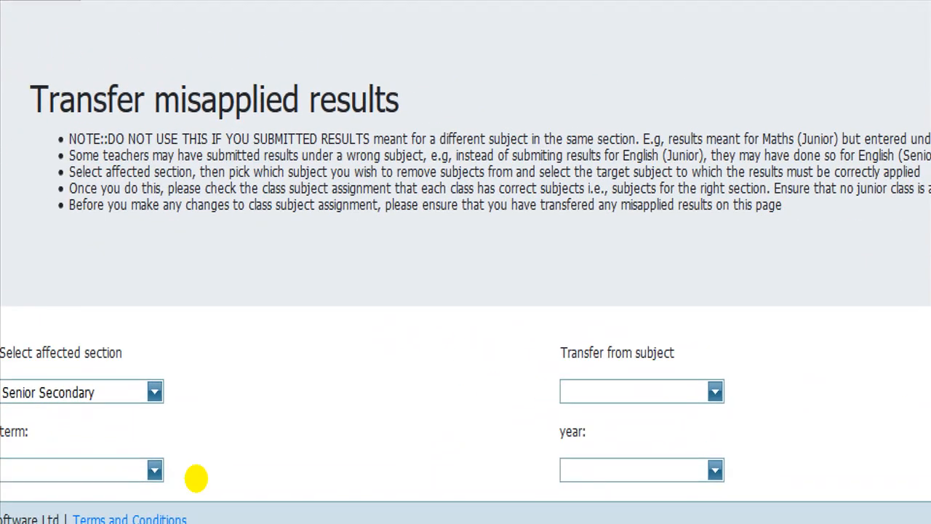
click(176, 481)
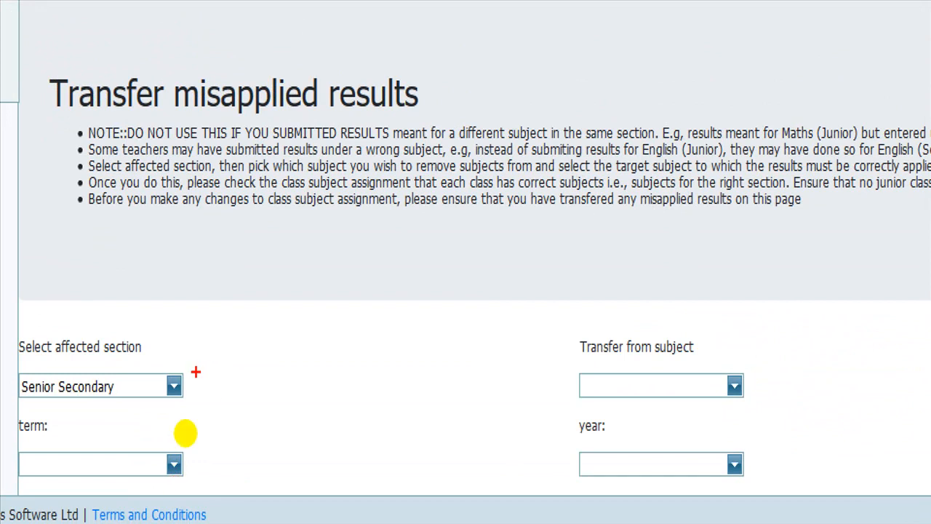
drag(915, 337, 927, 376)
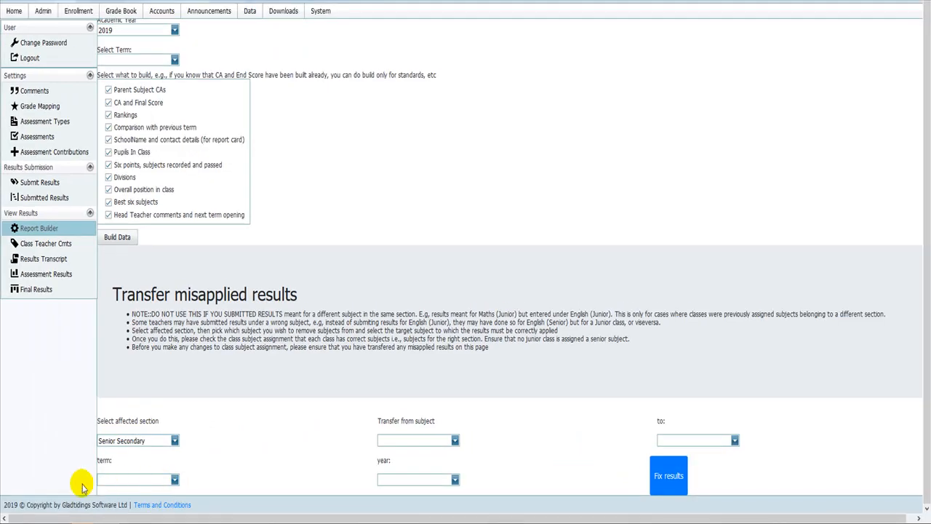
- Check 10A's wrong-section subjects in the class subjects list, and choose RELIGIOUS EDUCATION (Junior Secondary) as the subject to transfer from
click(394, 439)
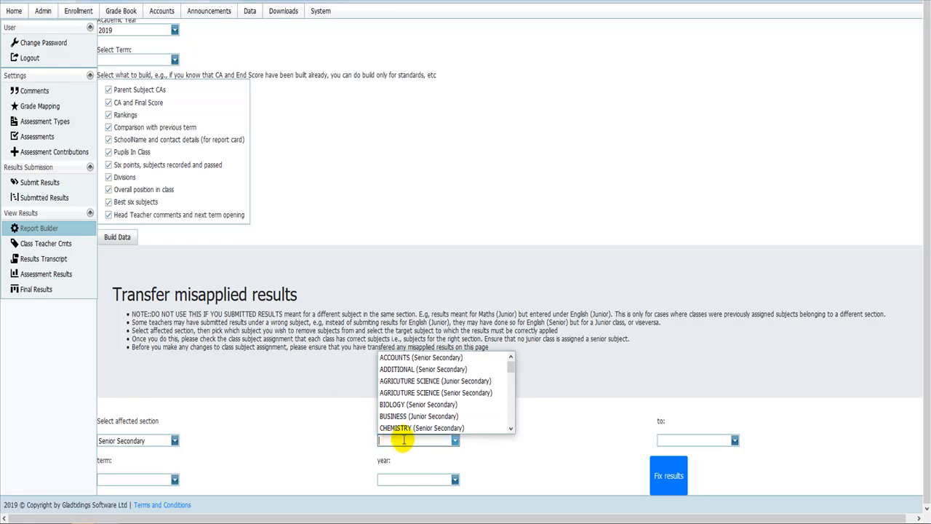
click(528, 441)
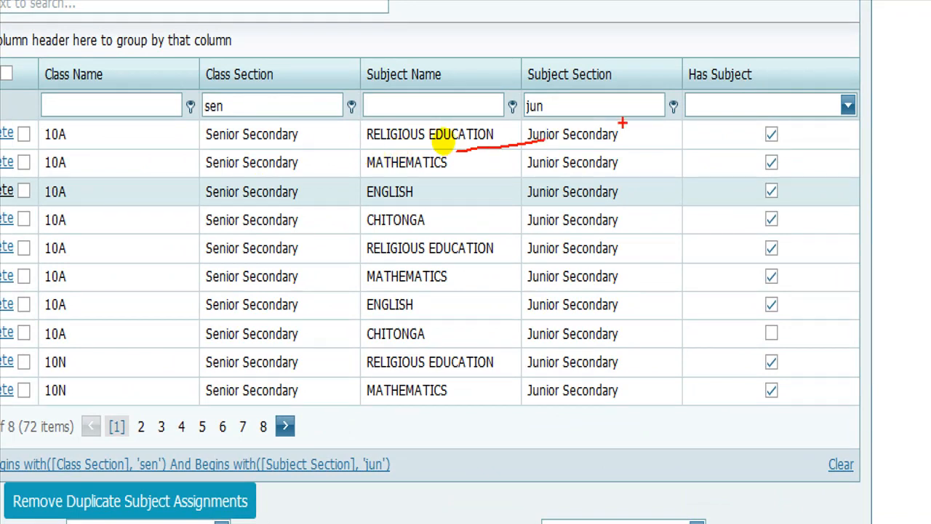
drag(445, 147, 454, 150)
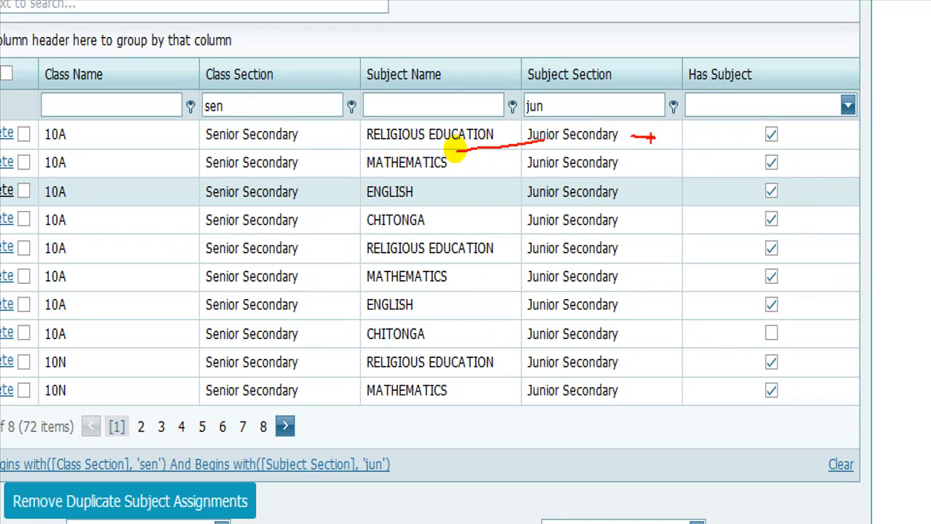
drag(89, 139, 148, 146)
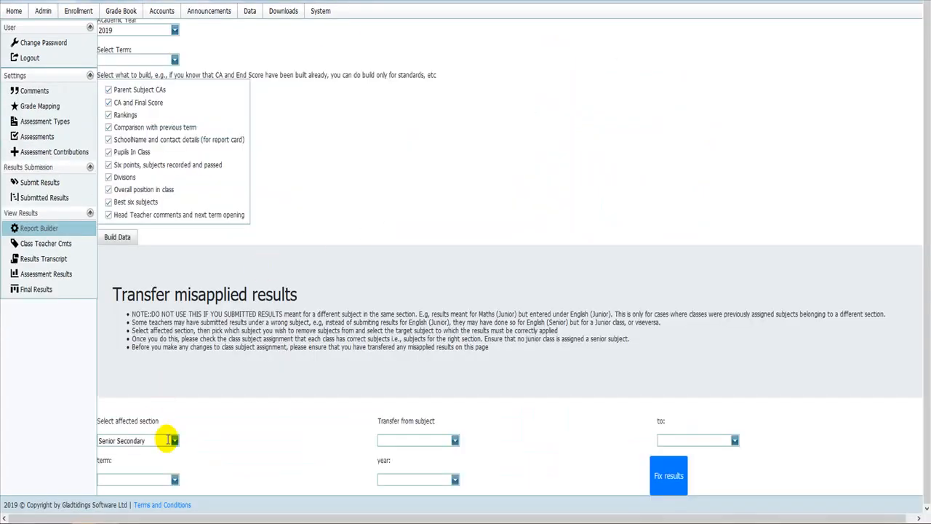
click(416, 440)
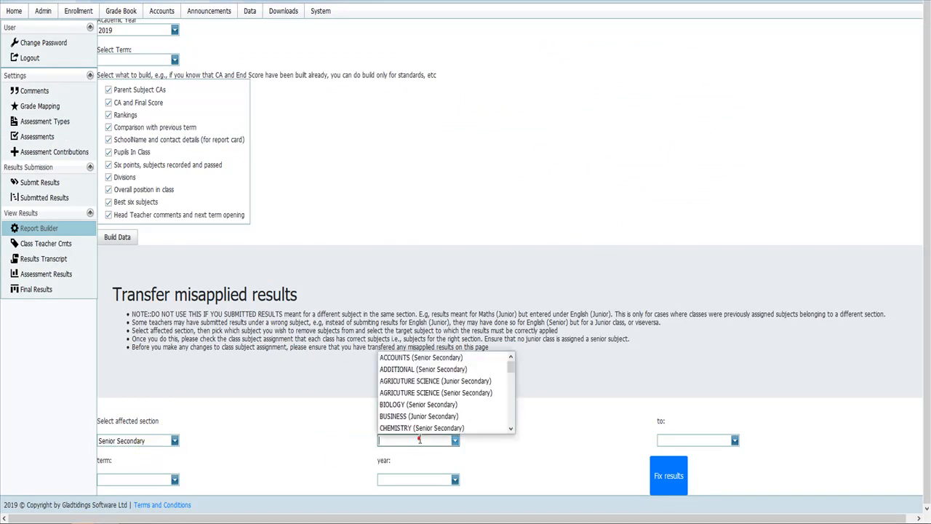
text(re)
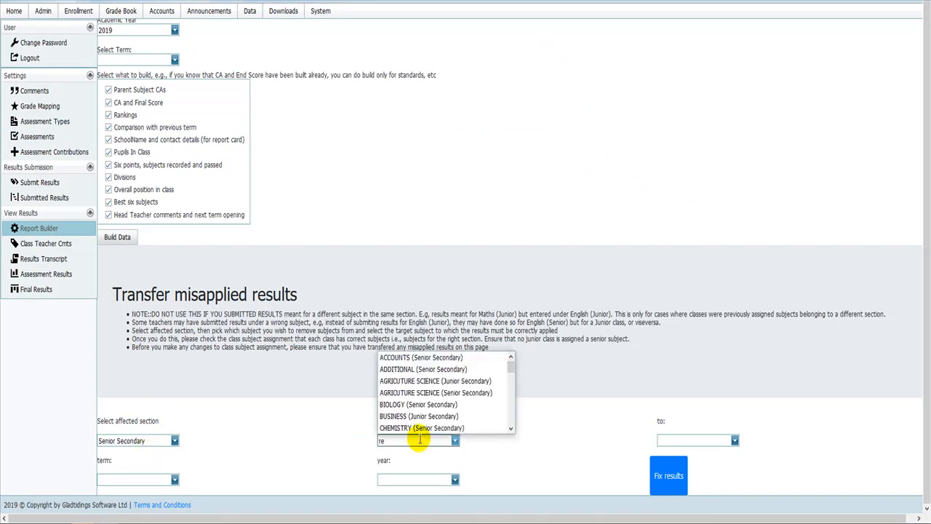
text(li)
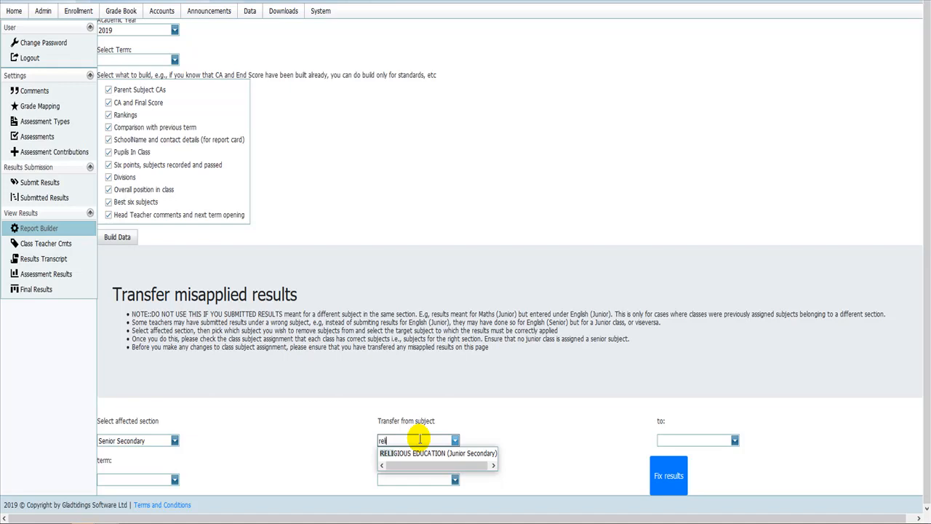
click(474, 453)
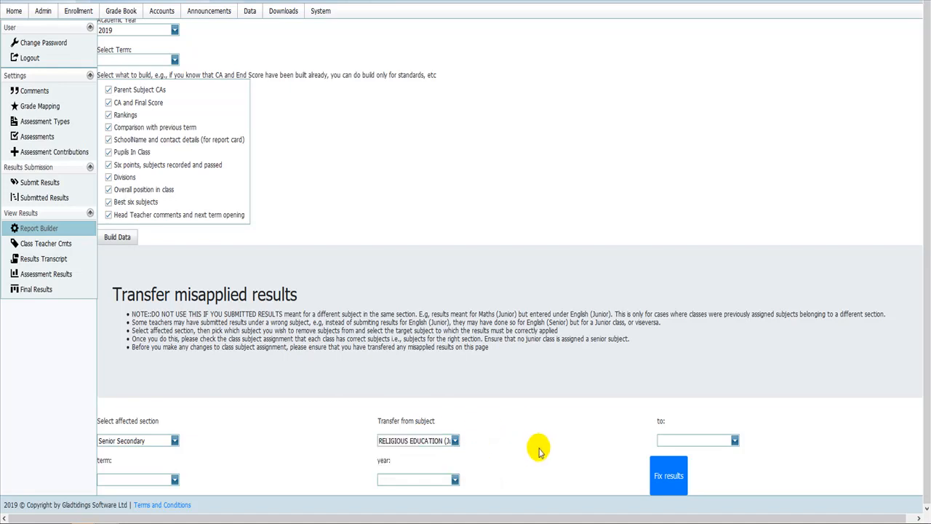
- Choose RELIGIOUS EDUCATION (Senior Secondary) as the target subject and fix the misapplied results, leaving term and year blank
click(710, 440)
scroll(749, 399, down, 1)
scroll(748, 399, down, 6)
scroll(749, 399, down, 2)
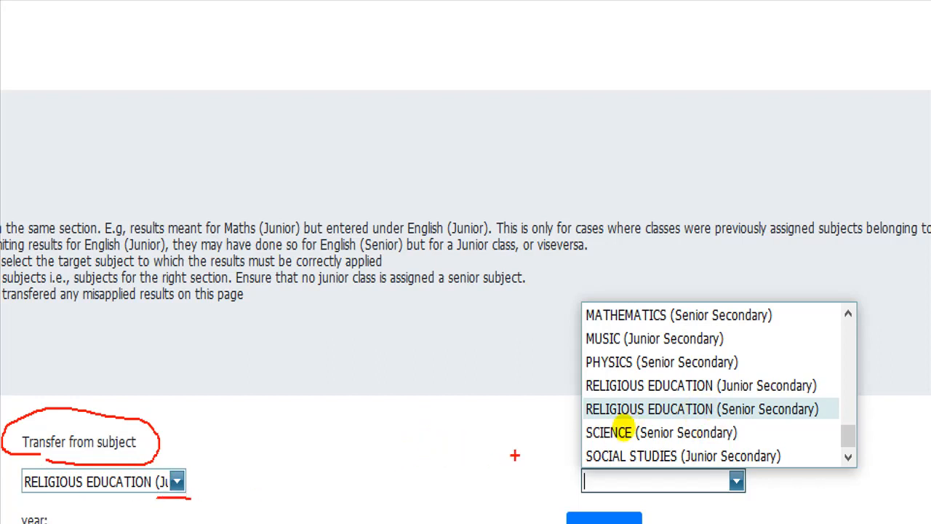
drag(523, 412, 563, 402)
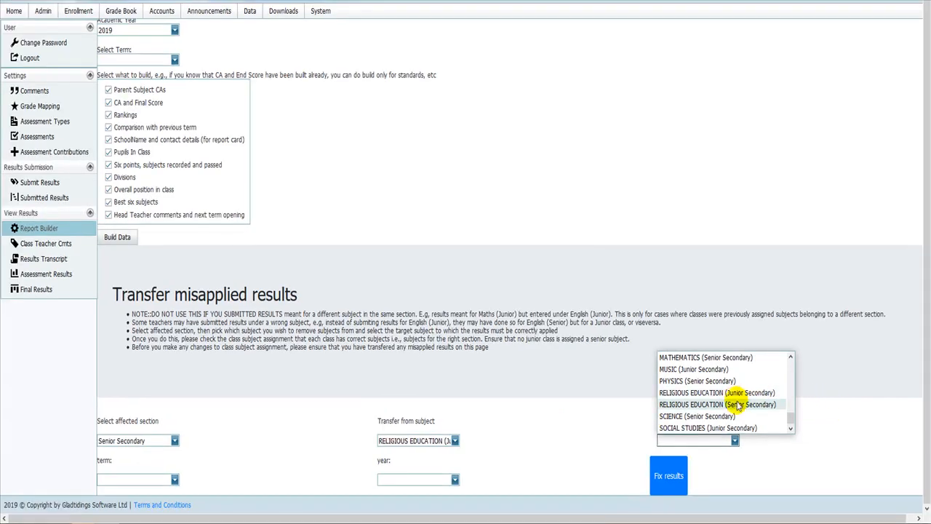
click(734, 409)
click(609, 423)
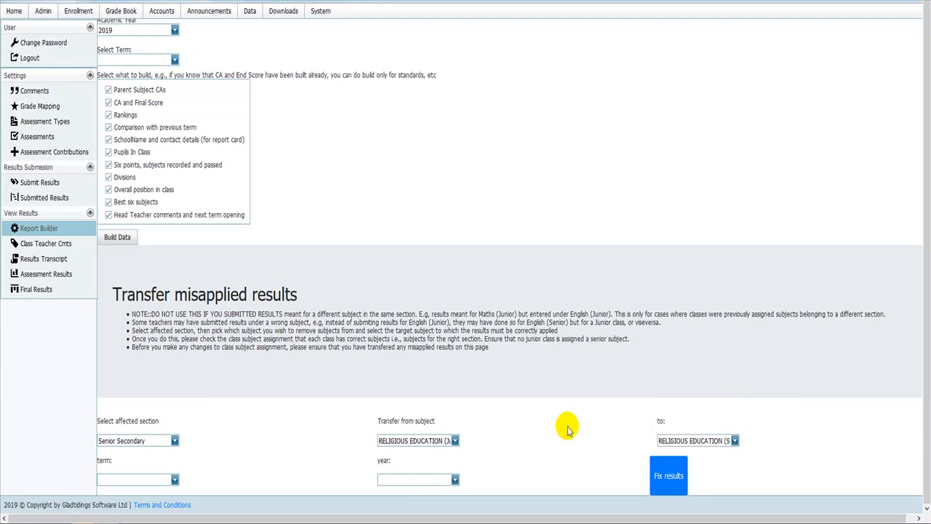
click(662, 478)
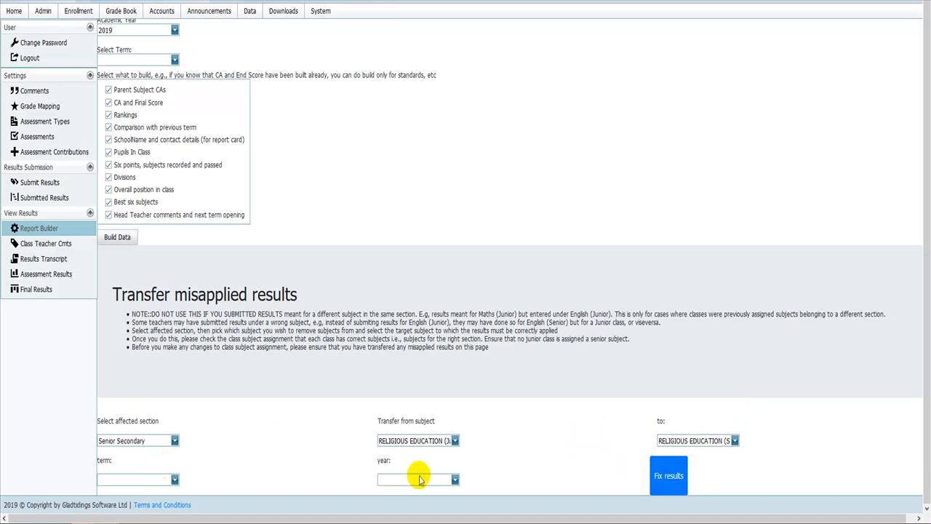
click(661, 477)
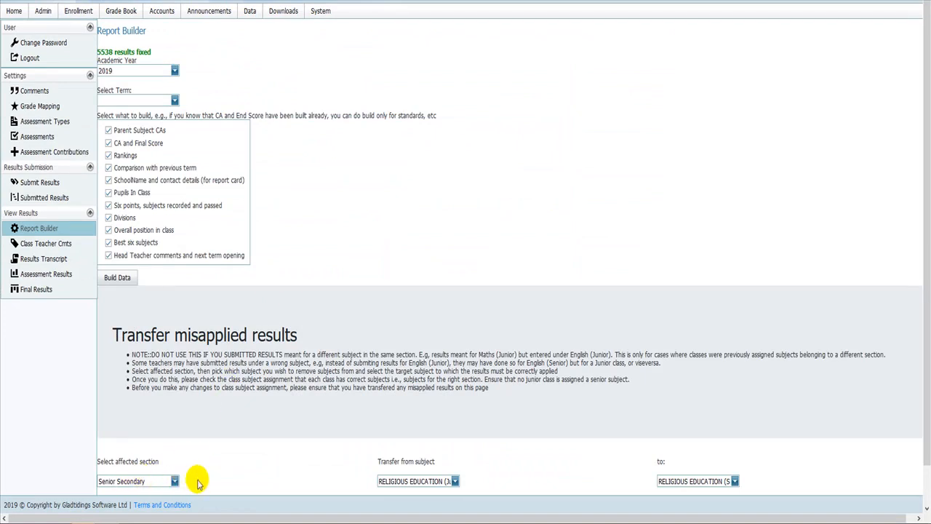
- Change the subject to transfer from to MATHEMATICS (Junior Secondary)
click(453, 483)
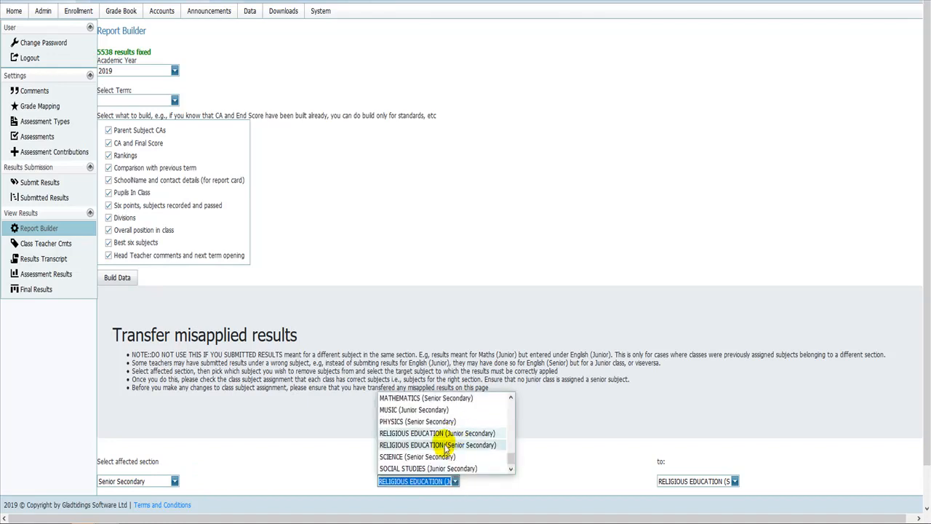
scroll(443, 444, up, 2)
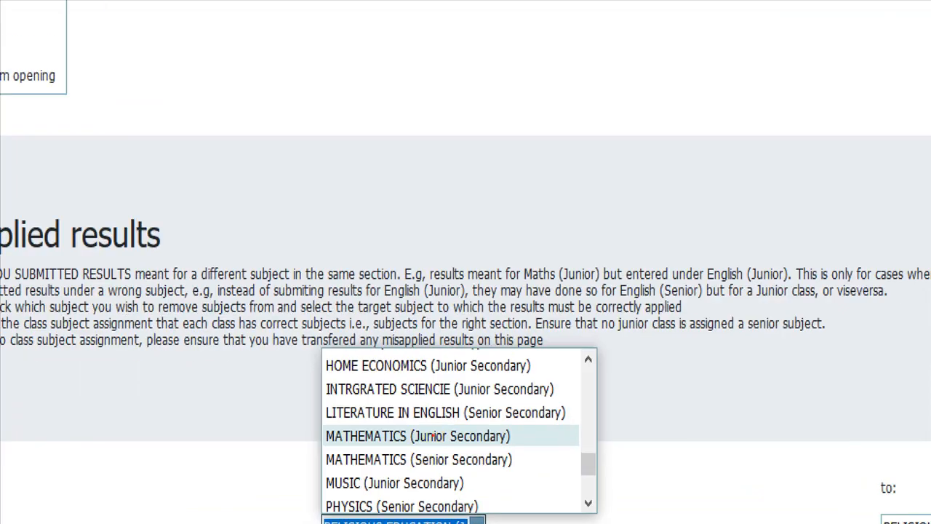
drag(602, 437, 781, 489)
mouse_move(781, 479)
mouse_down()
mouse_move(805, 485)
mouse_move(783, 506)
mouse_up()
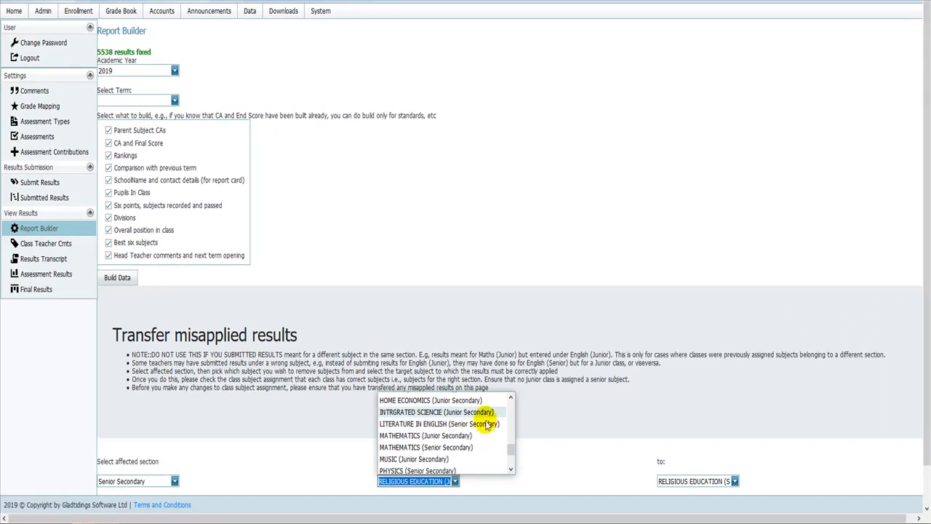
click(443, 436)
- Change the target subject to MATHEMATICS (Senior Secondary) and fix the misapplied mathematics results
click(734, 481)
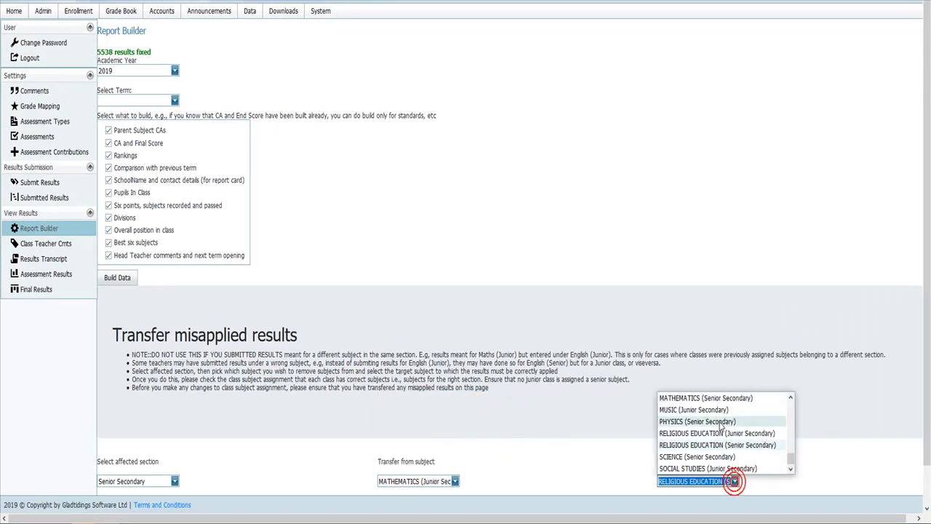
scroll(717, 429, up, 2)
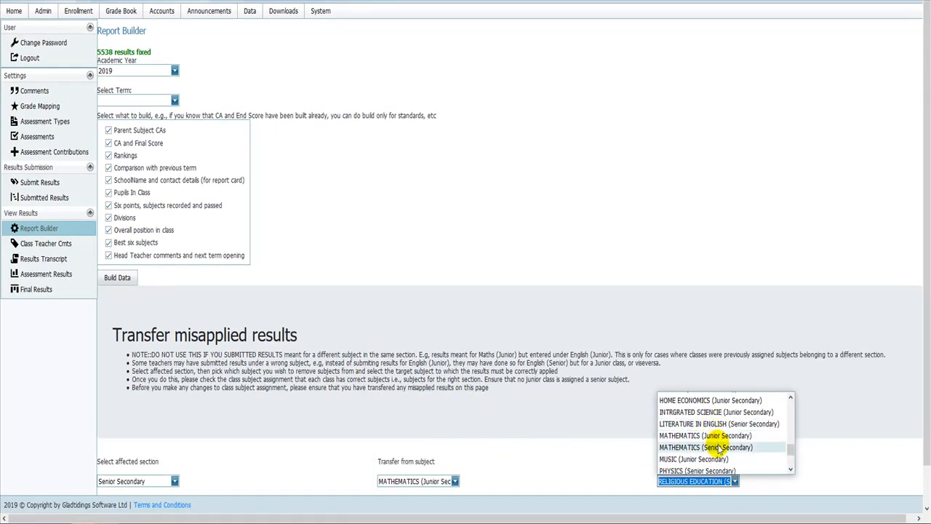
click(711, 445)
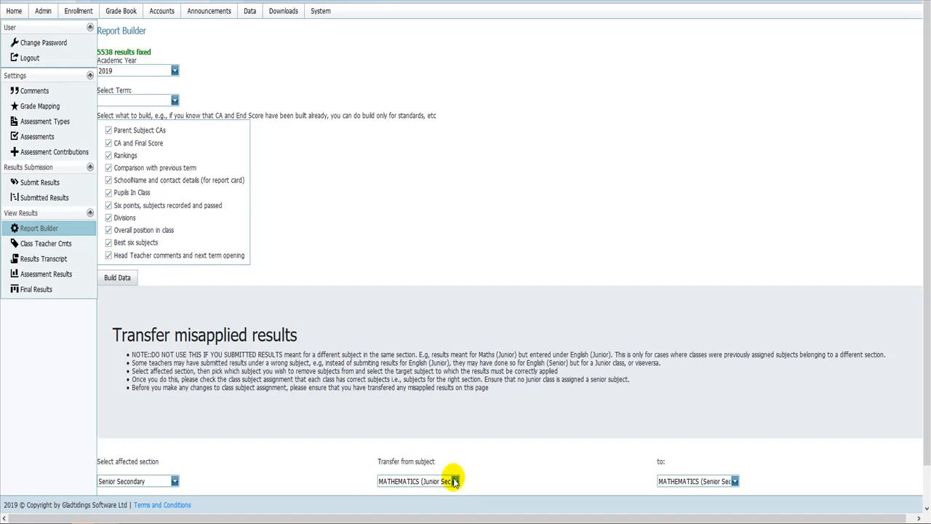
click(564, 459)
scroll(618, 473, down, 1)
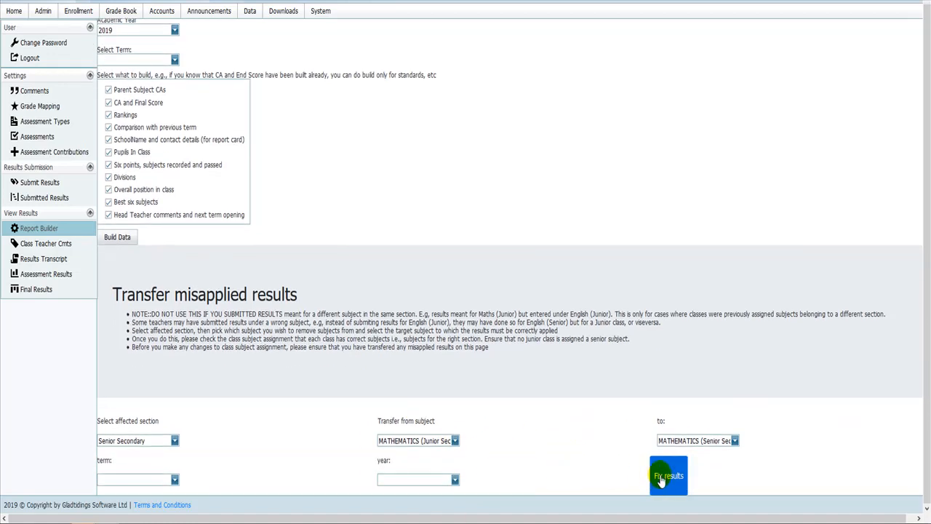
click(662, 478)
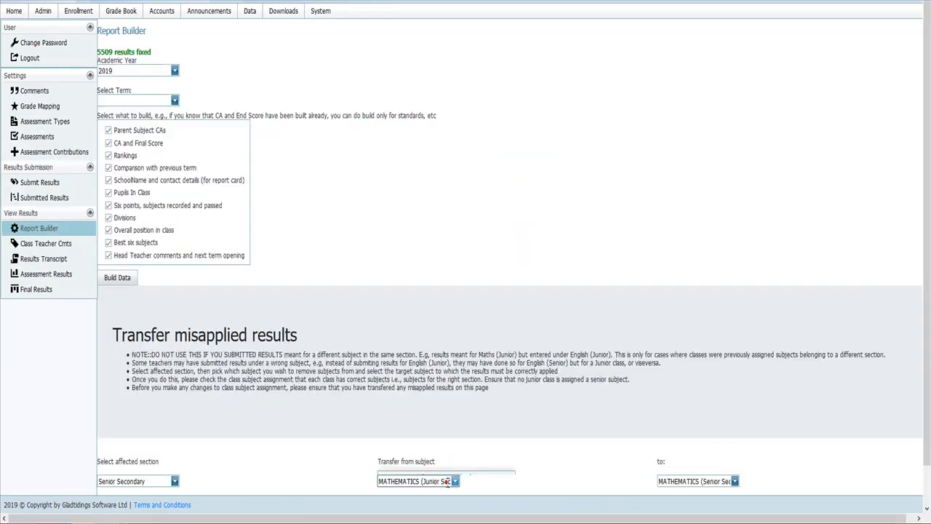
- Change the subject to transfer from to ENGLISH (Junior Secondary)
click(453, 480)
scroll(469, 437, up, 7)
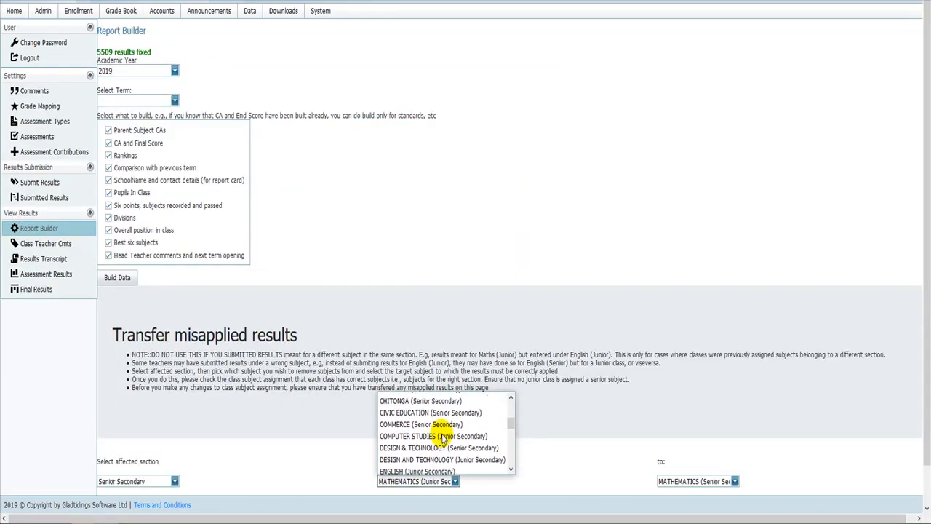
scroll(443, 436, up, 3)
scroll(441, 429, down, 5)
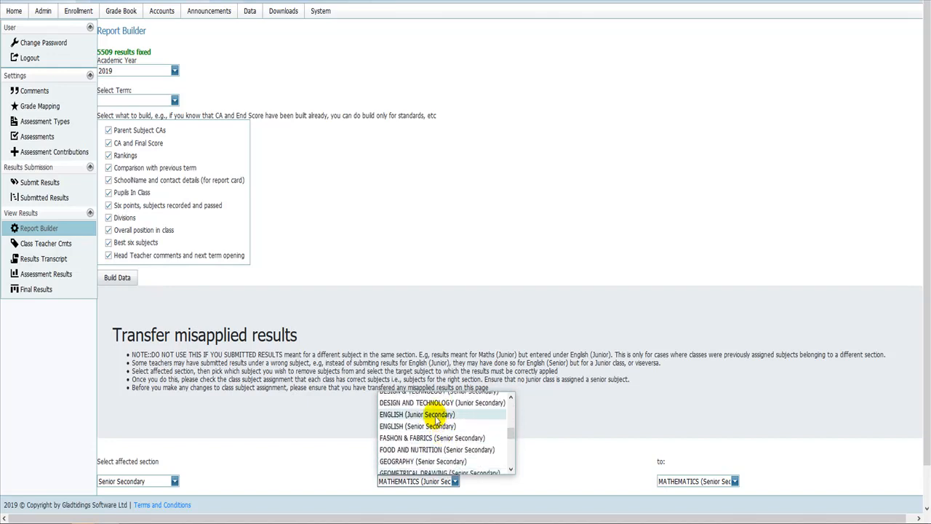
click(438, 416)
- Change the target subject to ENGLISH (Senior Secondary) and fix the misapplied English results
click(734, 481)
scroll(713, 429, up, 5)
click(711, 427)
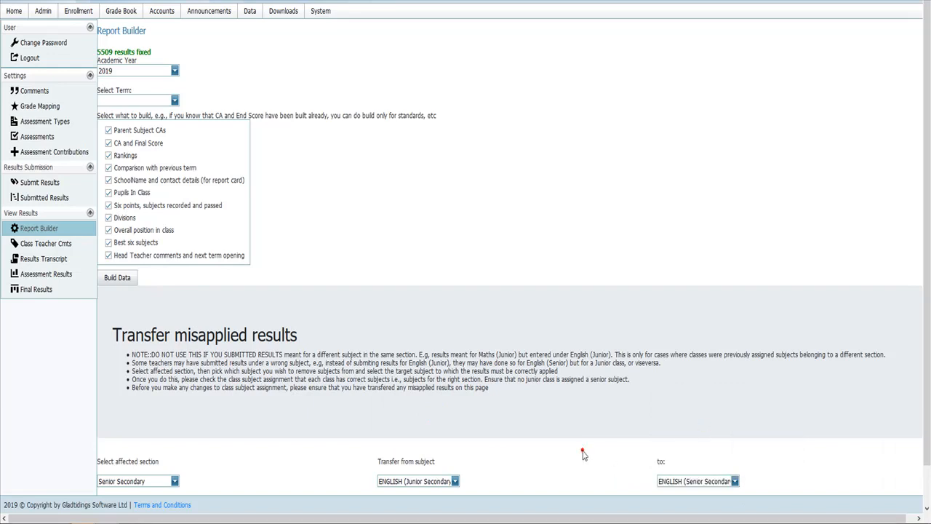
scroll(582, 452, down, 2)
click(660, 471)
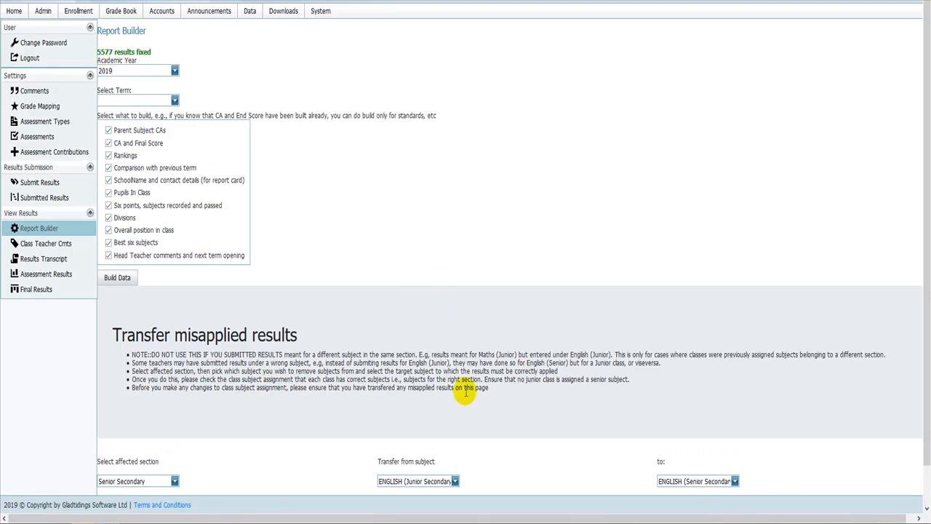
- Set the transfer to go from CHITONGA (Junior Secondary) to CHITONGA (Senior Secondary)
click(445, 480)
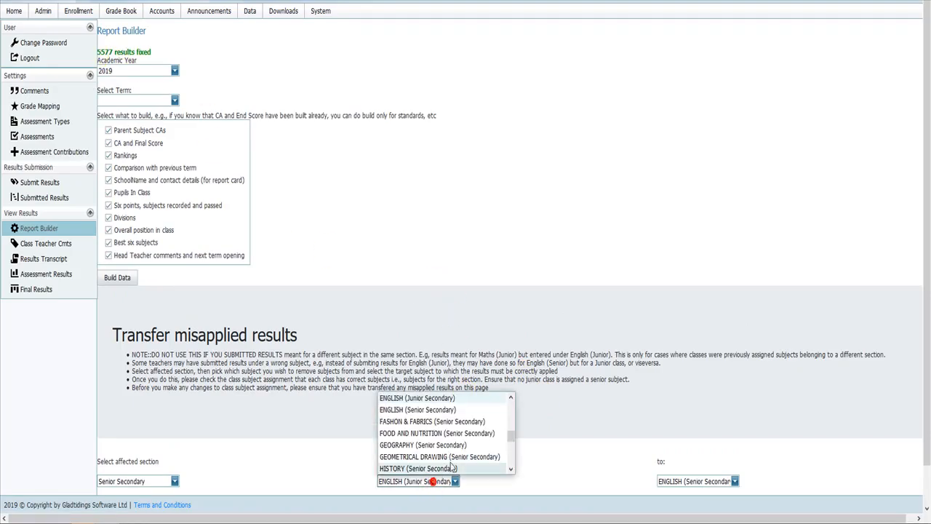
scroll(469, 425, up, 4)
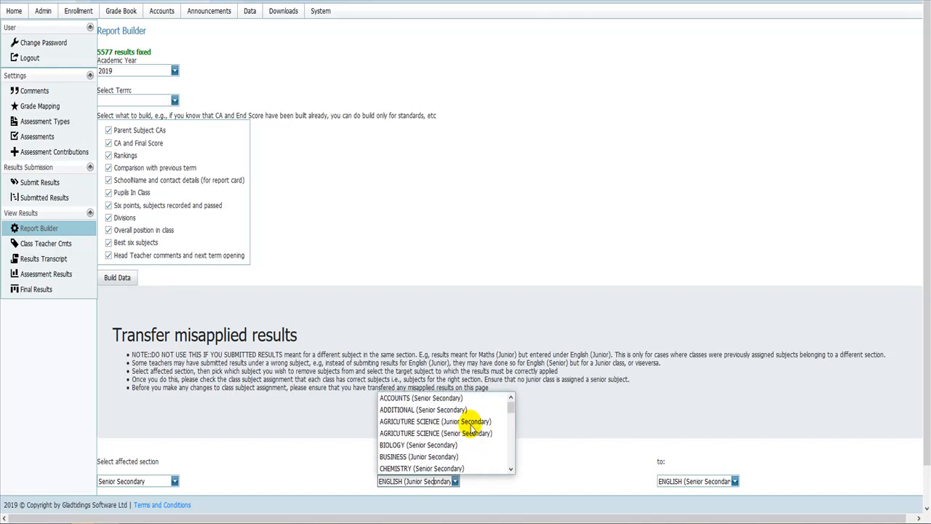
scroll(471, 427, down, 2)
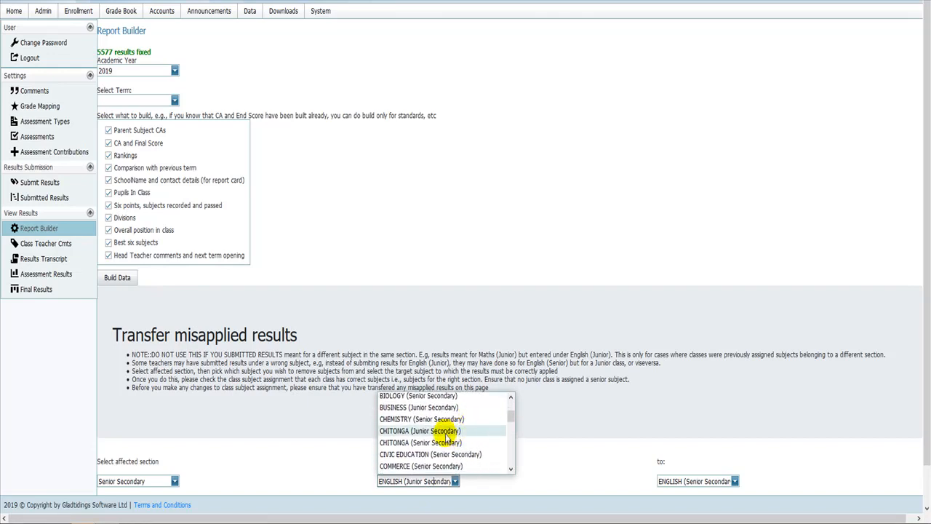
click(465, 429)
click(664, 478)
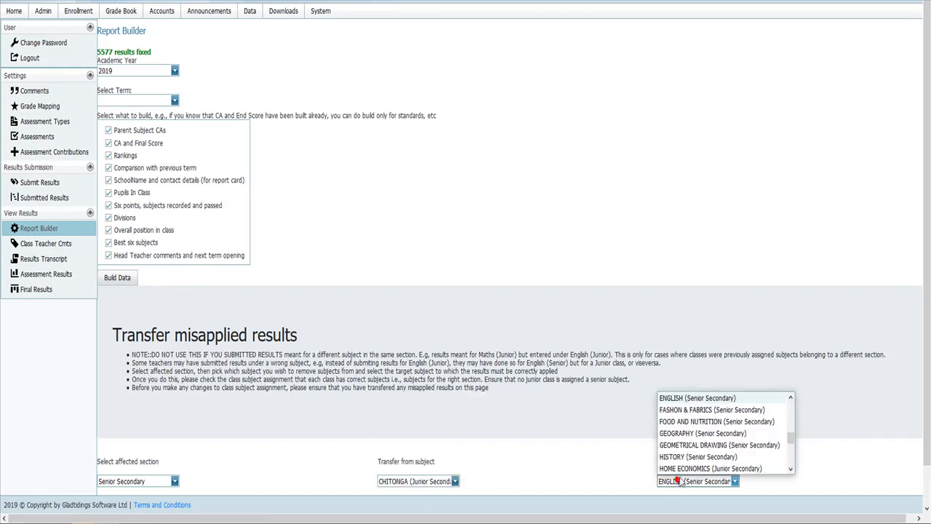
scroll(687, 422, up, 3)
click(687, 415)
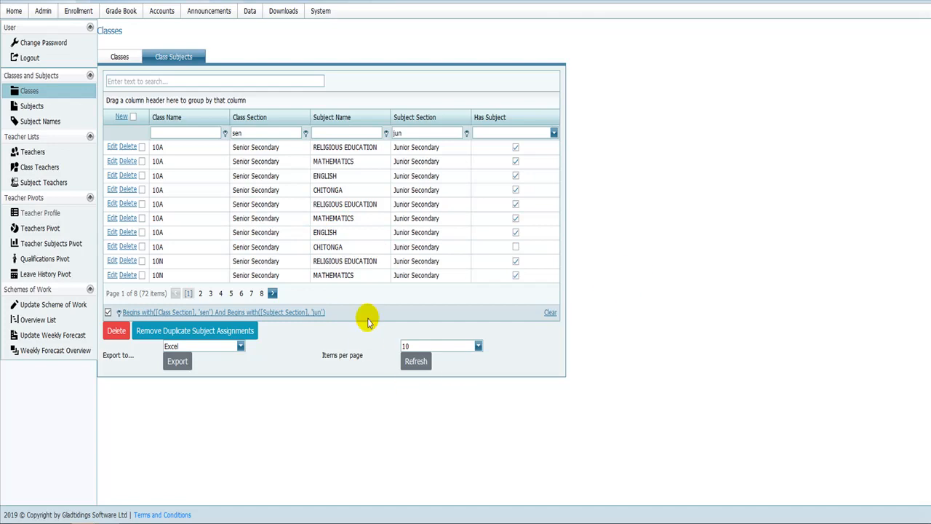
- Refresh the class subjects list to check the remaining wrong-section subjects, and fix the misapplied Chitonga results in the report builder
click(415, 362)
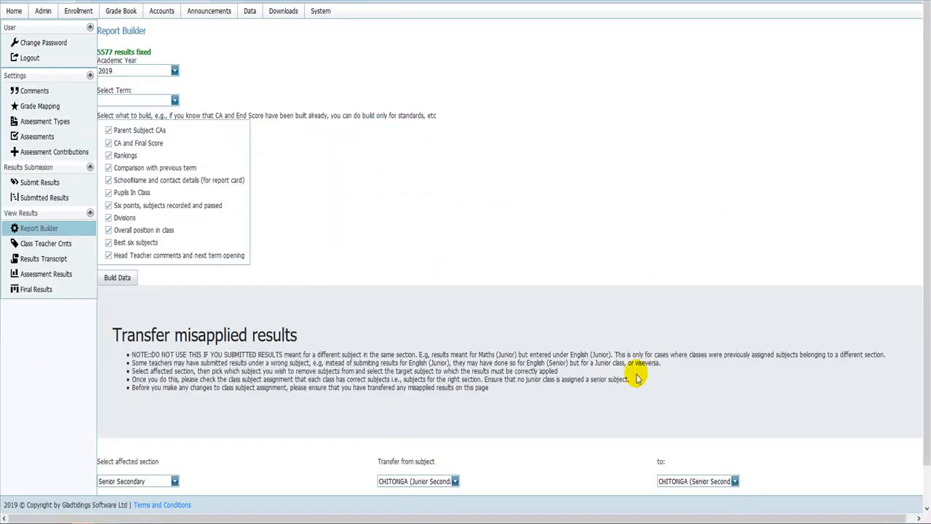
scroll(607, 436, down, 1)
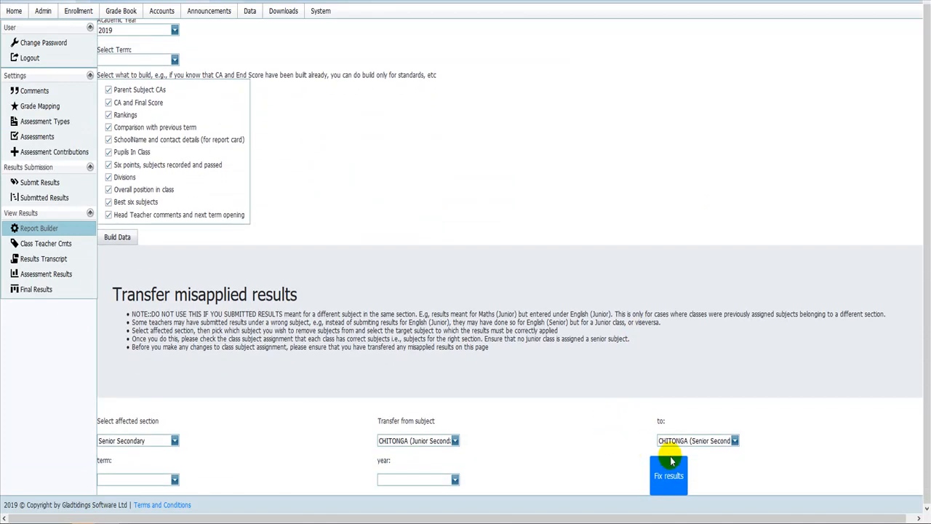
click(667, 474)
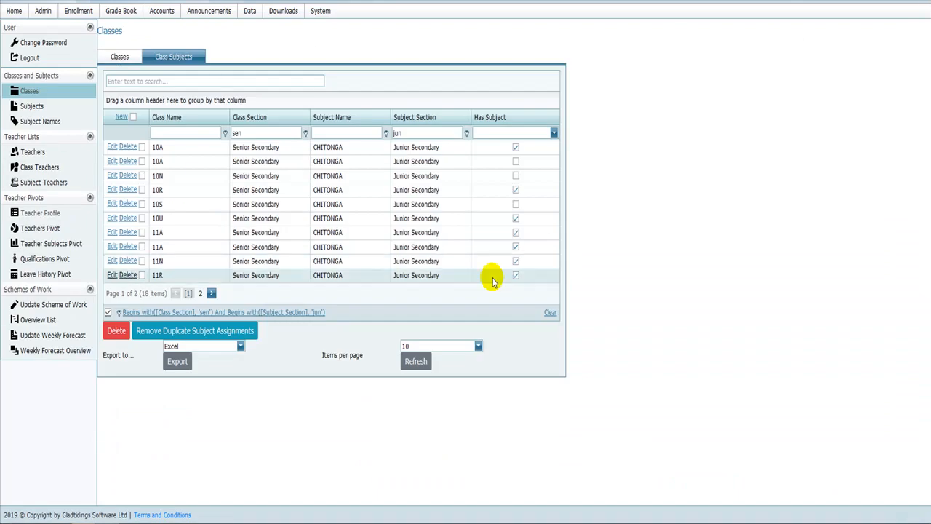
- Refresh the class subjects list and check whether any senior class still has junior subjects
click(416, 361)
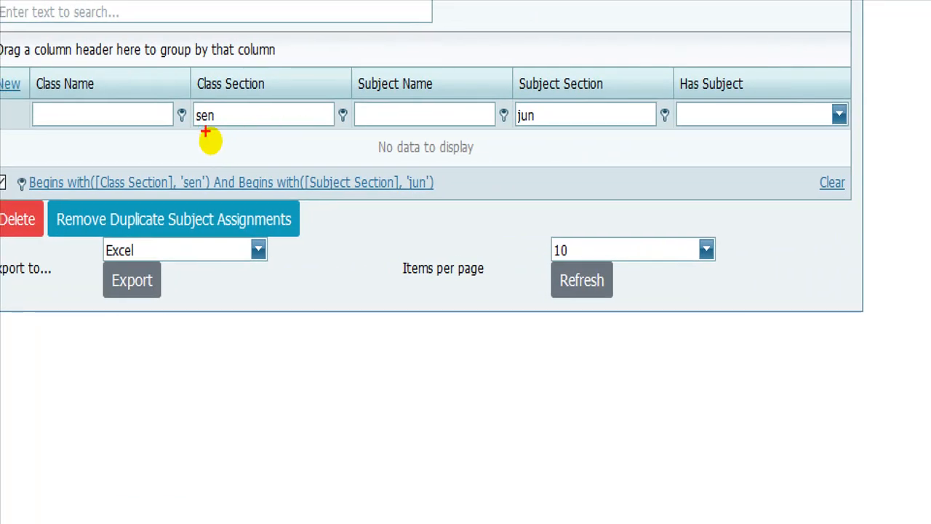
drag(191, 134, 217, 128)
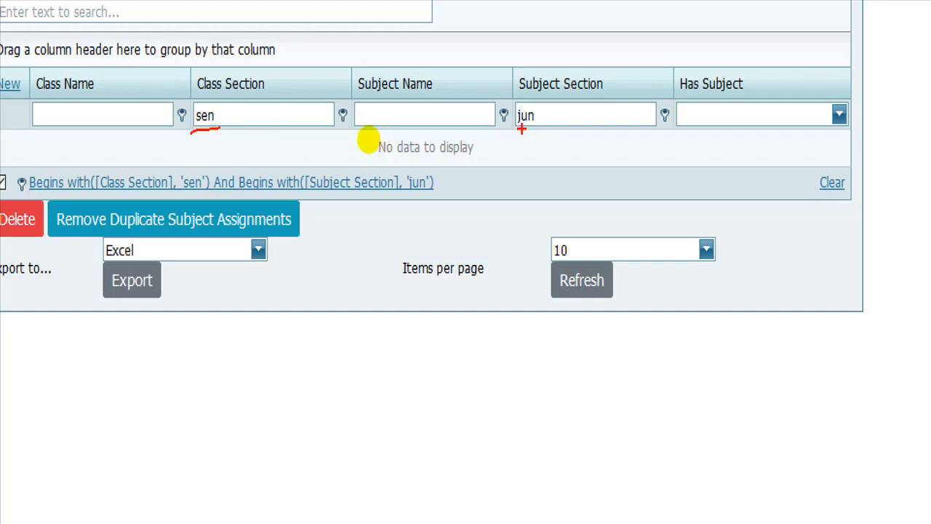
drag(518, 128, 538, 126)
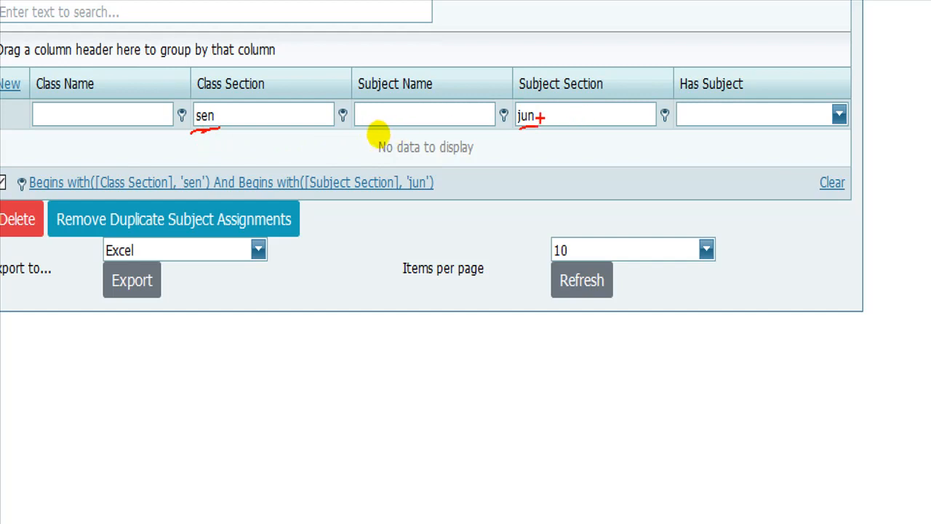
drag(516, 131, 539, 126)
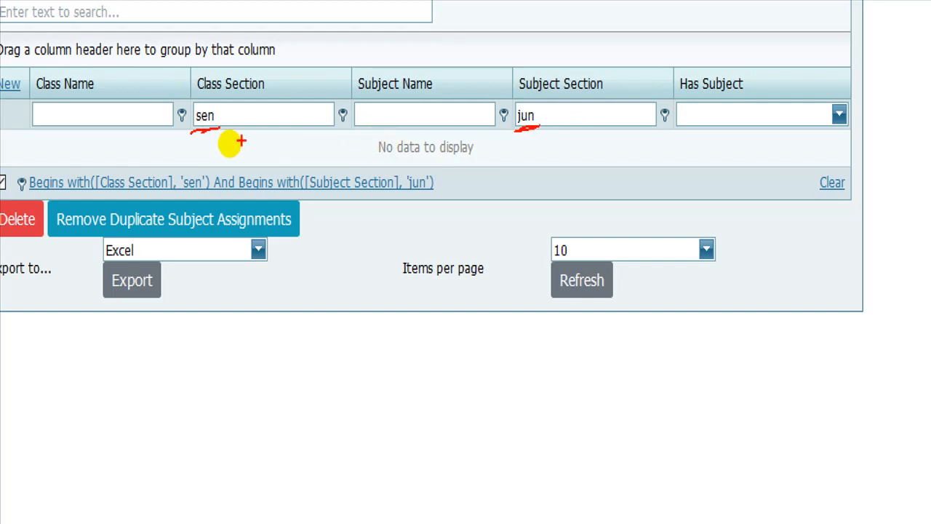
drag(232, 133, 227, 154)
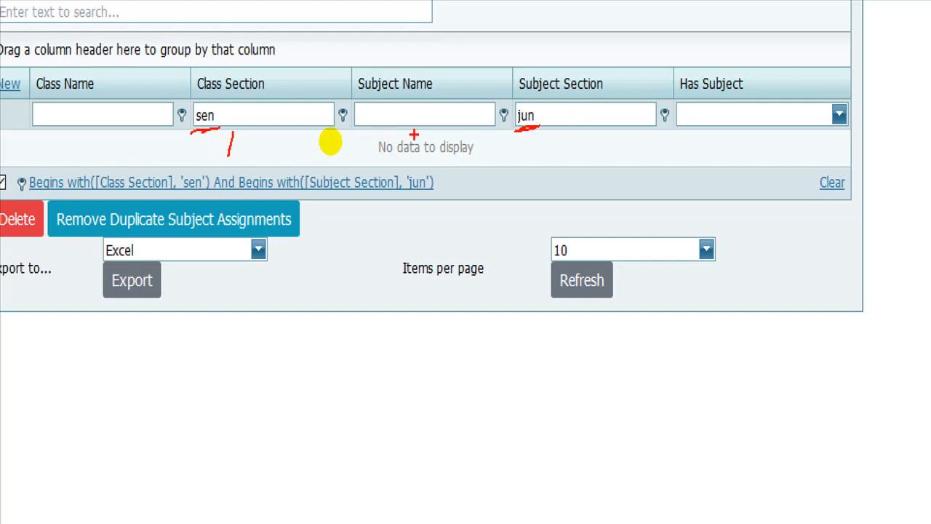
drag(564, 124, 565, 149)
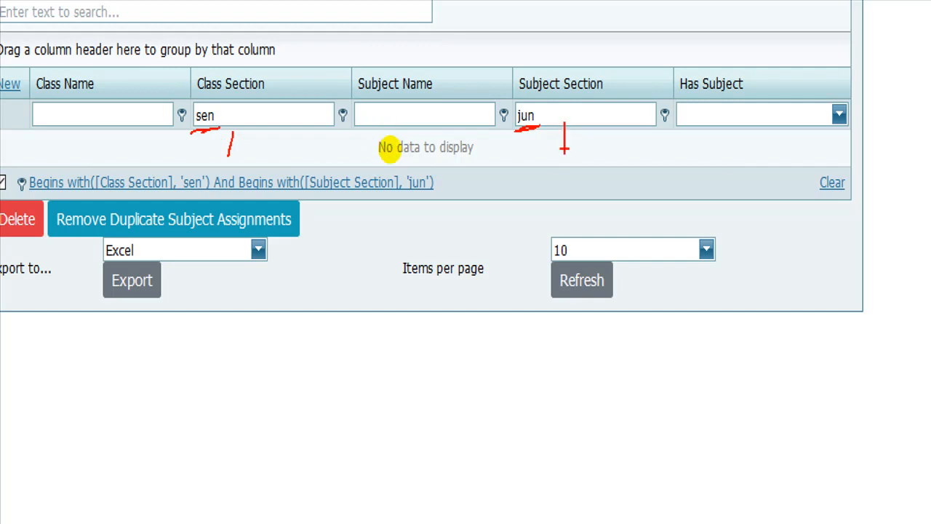
drag(342, 146, 410, 149)
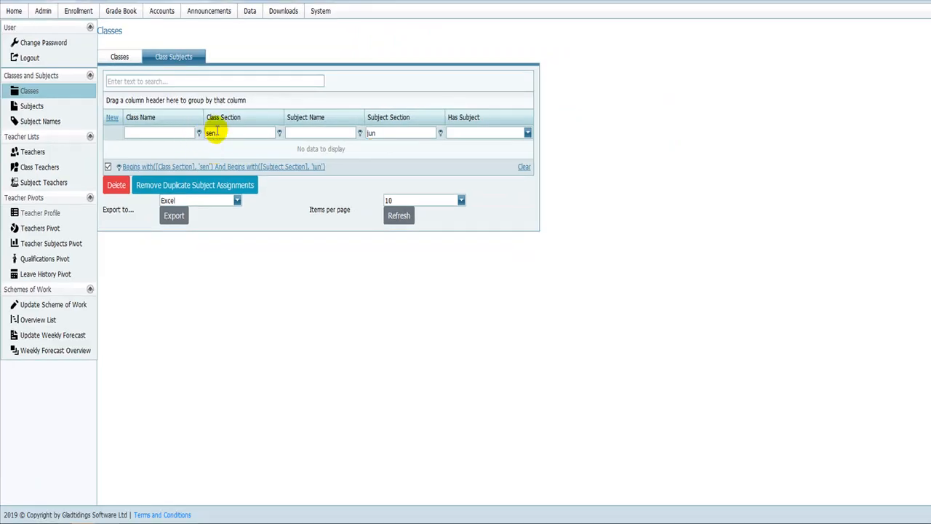
- Filter the class subjects list by class section "jun" and subject section "sen" to find junior classes with senior subjects
click(223, 116)
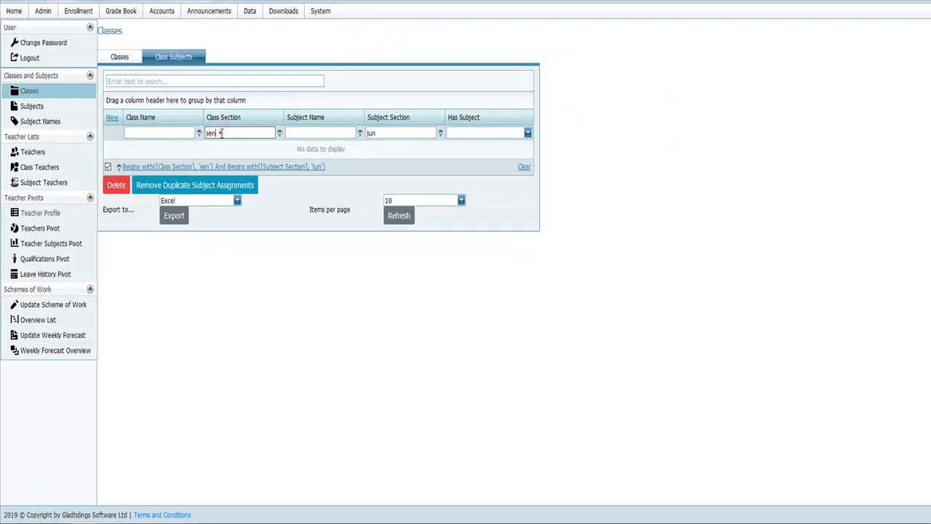
drag(220, 132, 198, 133)
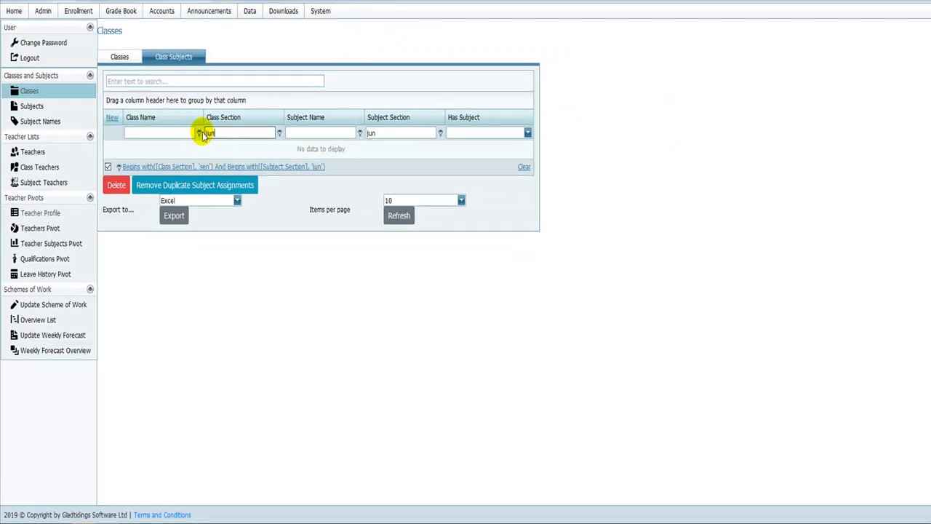
text(jun)
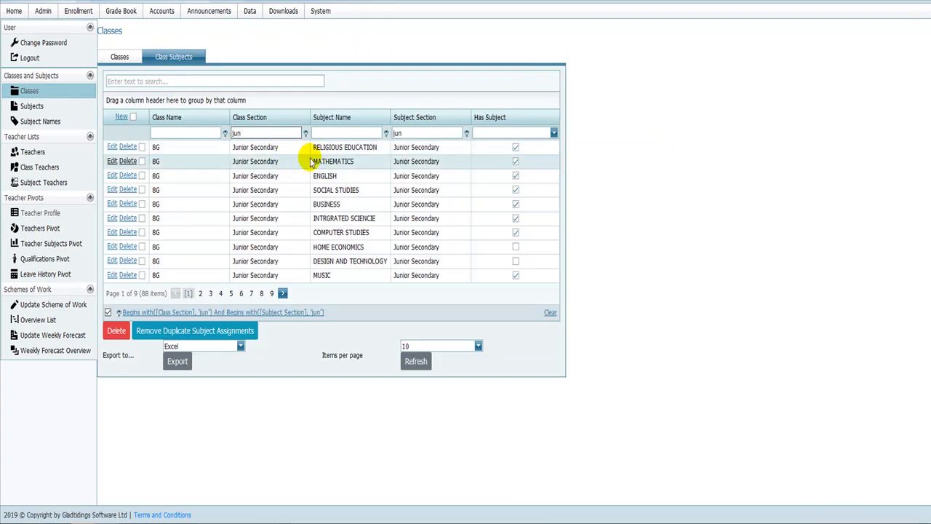
click(412, 133)
drag(412, 133, 387, 142)
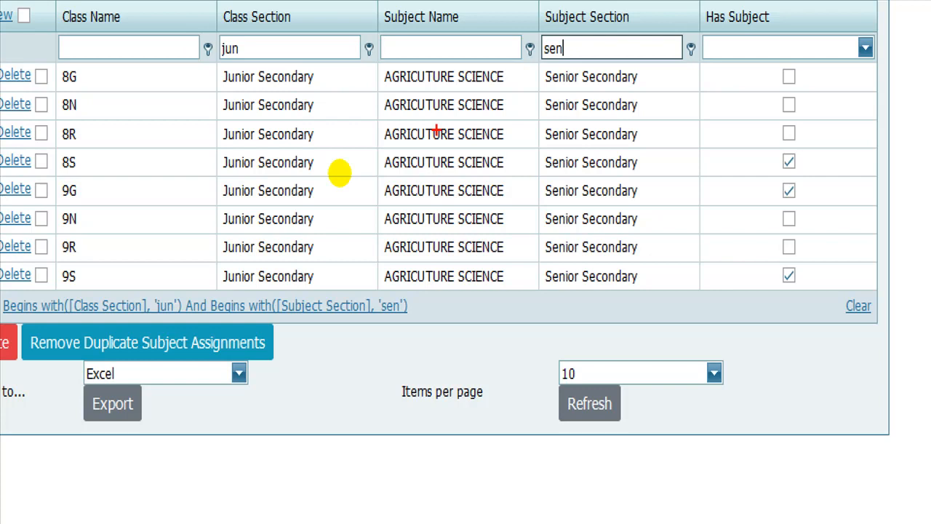
drag(545, 74, 540, 271)
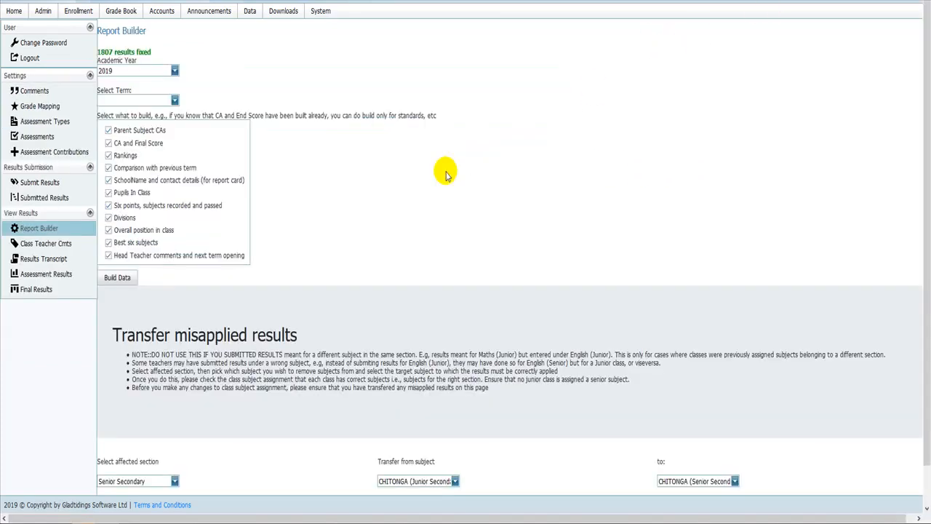
- Change the affected section for the misapplied results transfer to Junior Secondary in the report builder
scroll(315, 404, down, 1)
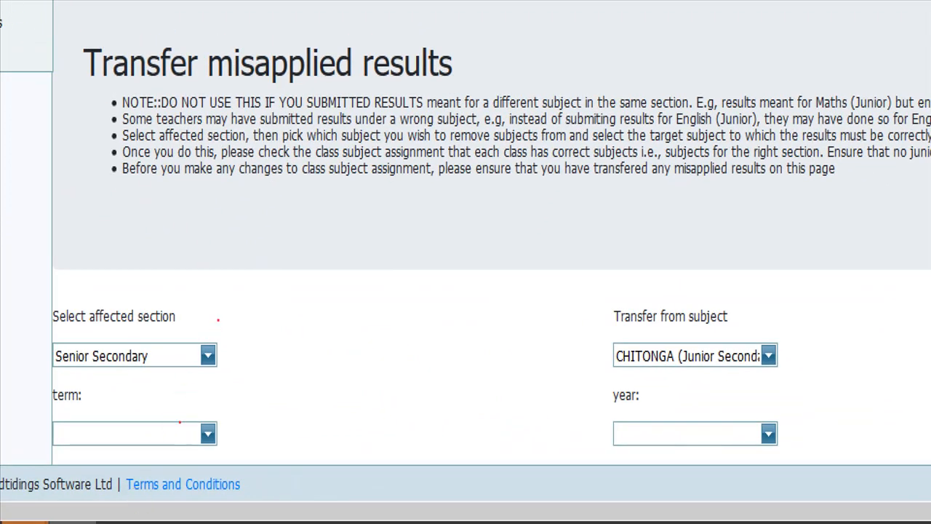
mouse_move(218, 320)
mouse_down()
mouse_move(79, 420)
mouse_move(173, 248)
mouse_up()
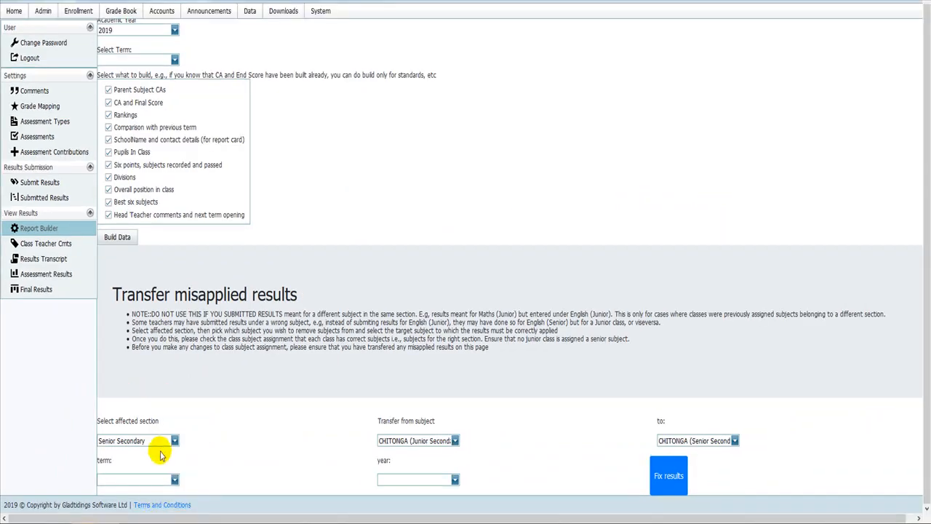
click(170, 356)
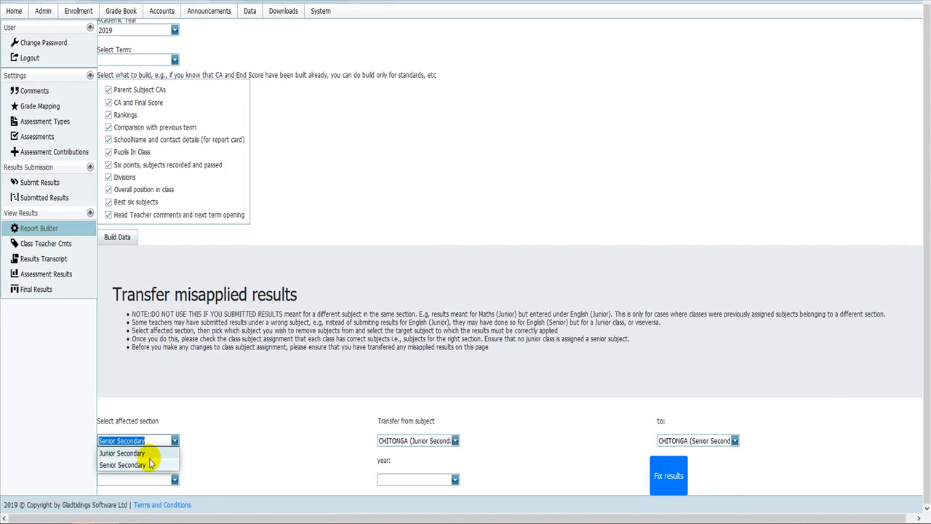
click(146, 453)
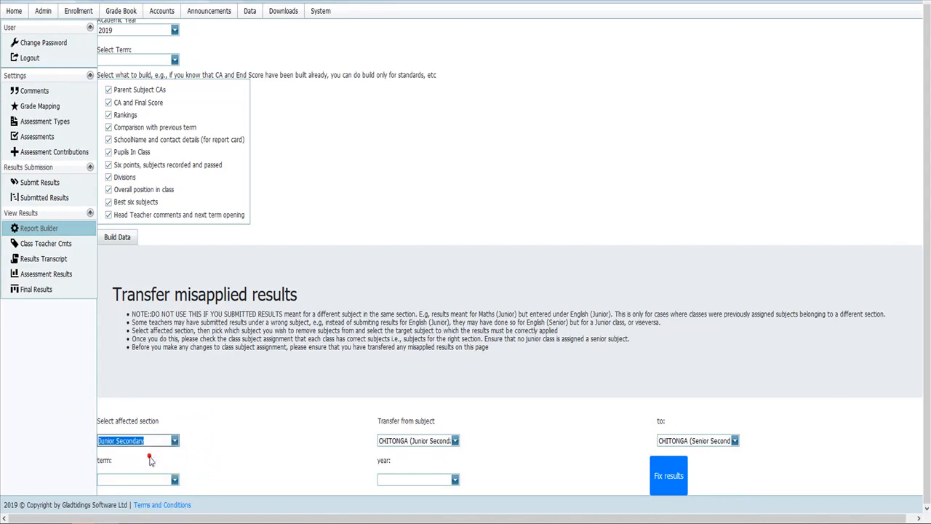
- Change the subject to transfer from to AGRICUTURE SCIENCE (Senior Secondary)
click(429, 441)
drag(508, 384, 509, 381)
click(446, 393)
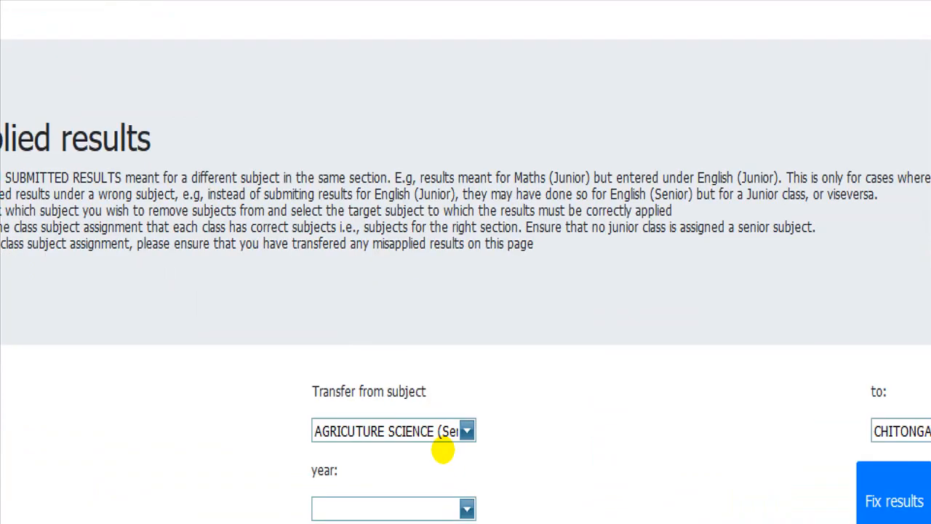
click(443, 450)
mouse_move(488, 421)
mouse_down()
mouse_move(734, 413)
mouse_move(733, 435)
mouse_up()
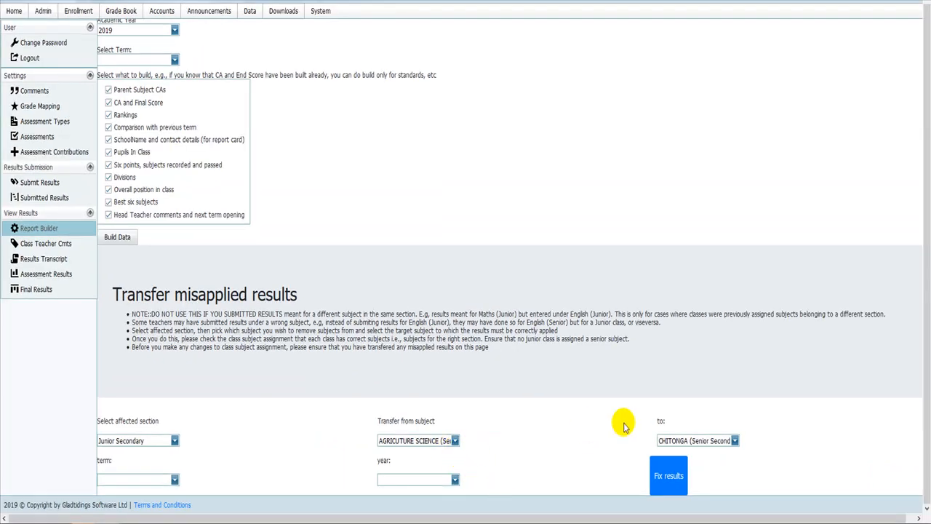
- Change the target subject to AGRICUTURE SCIENCE (Junior Secondary) and fix the misapplied results, leaving term and year blank
click(685, 440)
scroll(706, 375, up, 5)
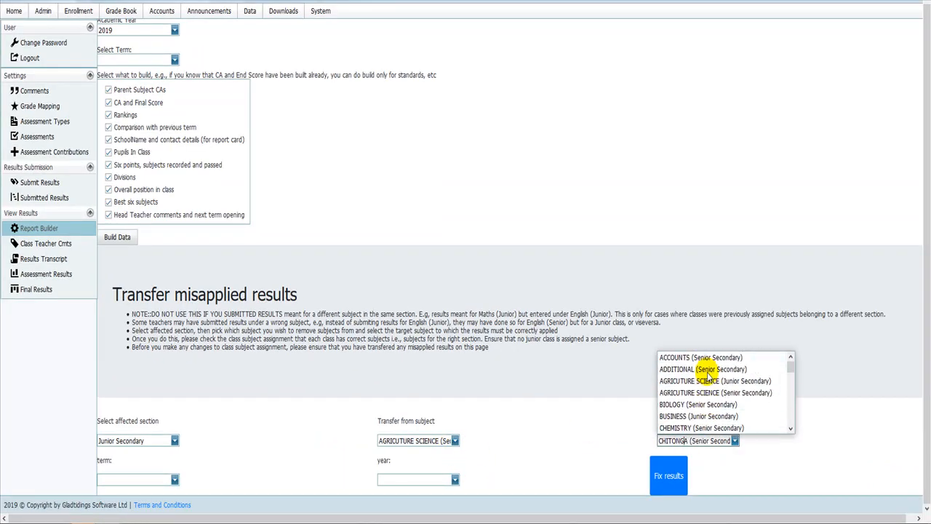
click(704, 381)
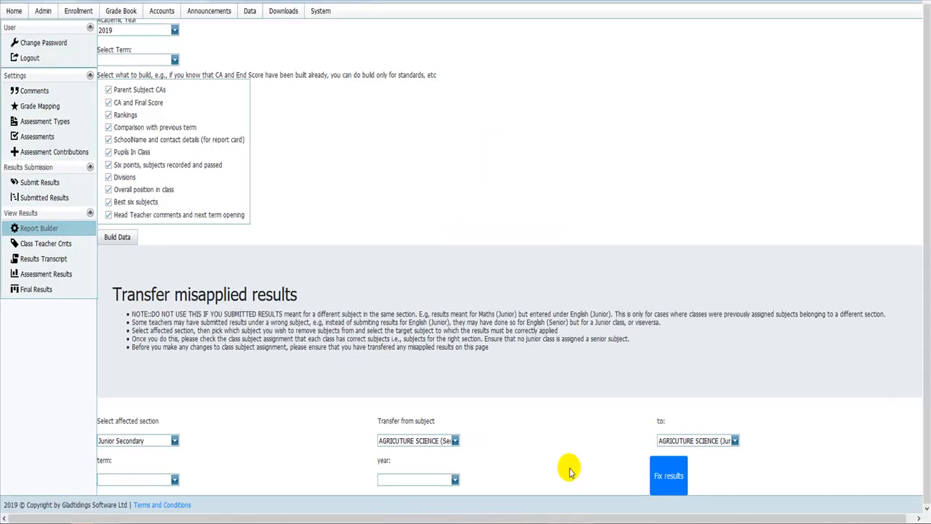
click(668, 477)
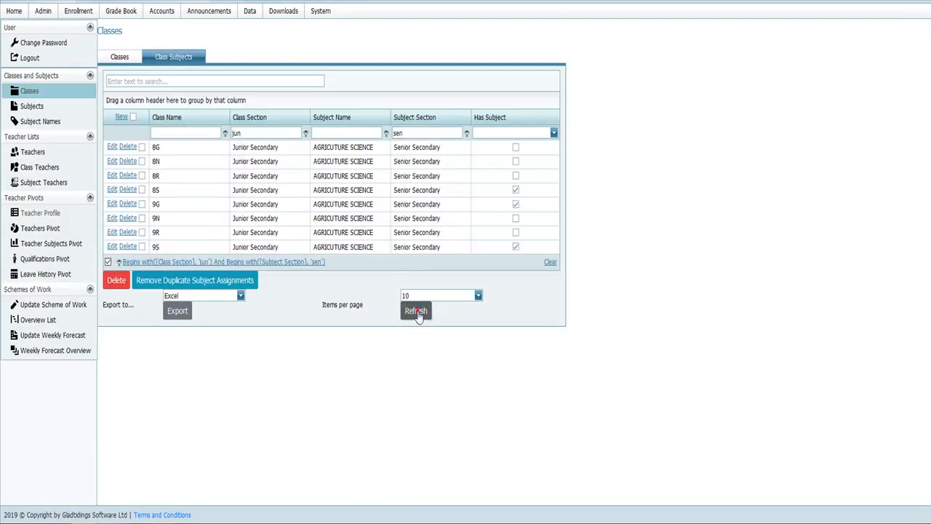
- Refresh the class subjects list and check whether any junior class still has senior subjects
click(415, 310)
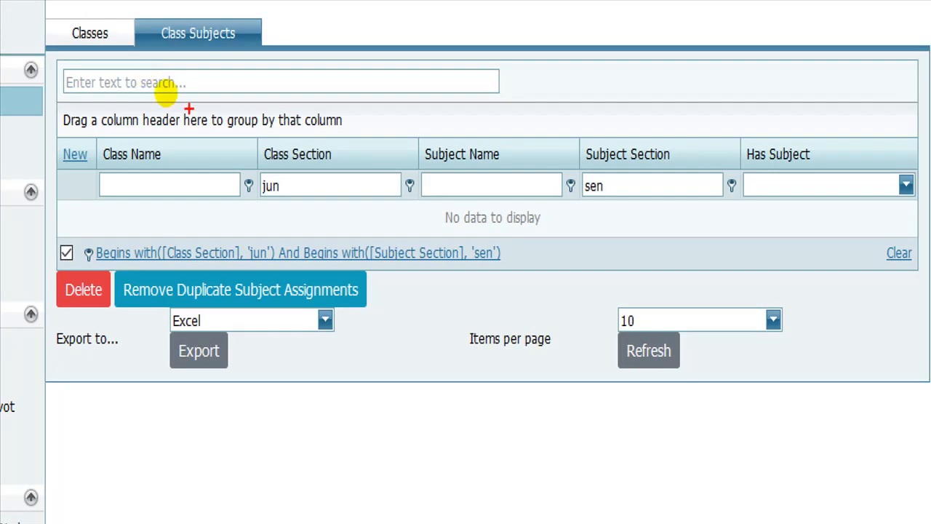
mouse_move(192, 141)
mouse_down()
mouse_move(195, 208)
mouse_move(295, 109)
mouse_move(242, 109)
mouse_up()
mouse_move(653, 125)
mouse_down()
mouse_move(557, 197)
mouse_move(643, 132)
mouse_up()
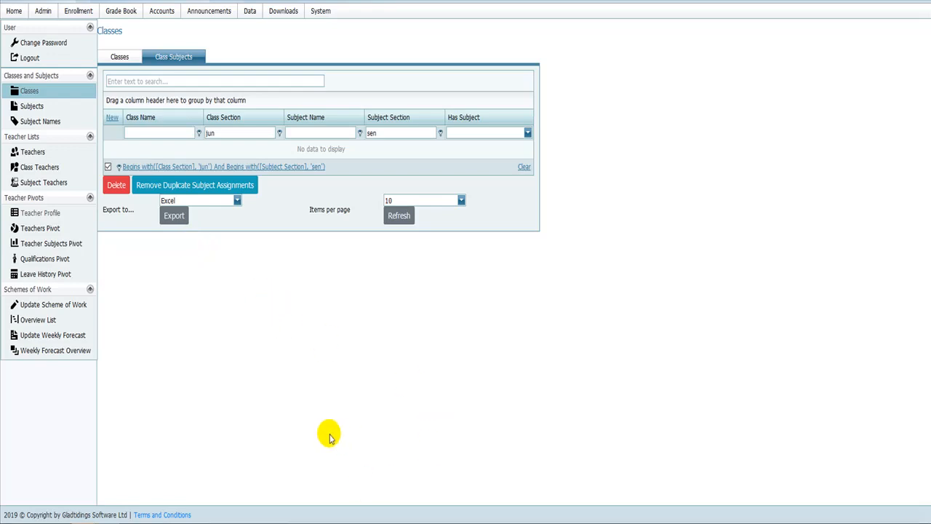
- Switch to the Notepad++ checklist and locate the item about removing duplicate results
key(alt+Tab)
key(alt+Tab)
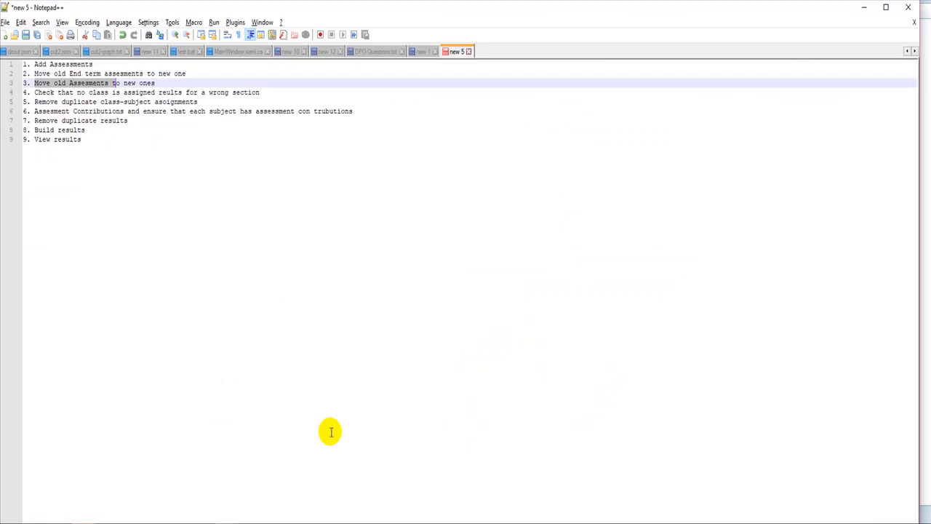
click(76, 121)
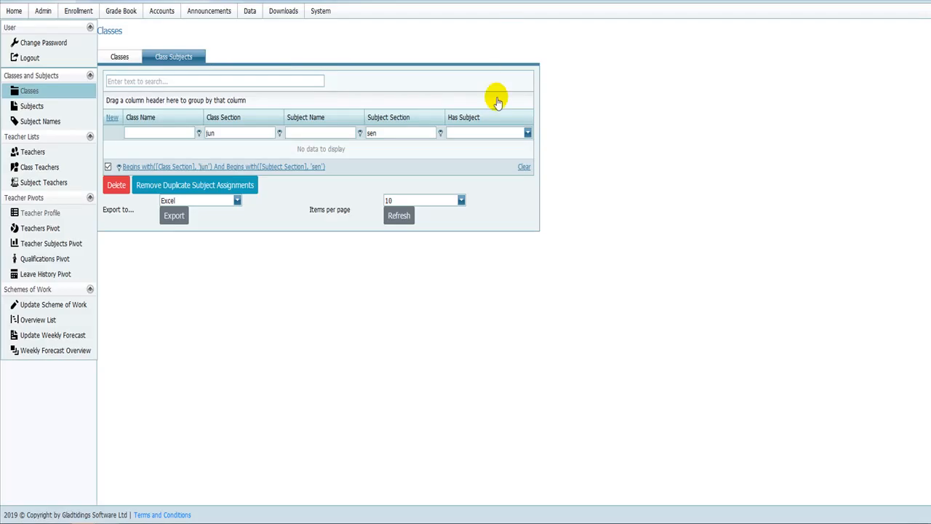
key(ctrl+1)
click(142, 186)
mouse_move(142, 203)
mouse_down()
mouse_move(210, 209)
mouse_move(243, 201)
mouse_move(260, 183)
mouse_move(131, 176)
mouse_move(140, 187)
mouse_up()
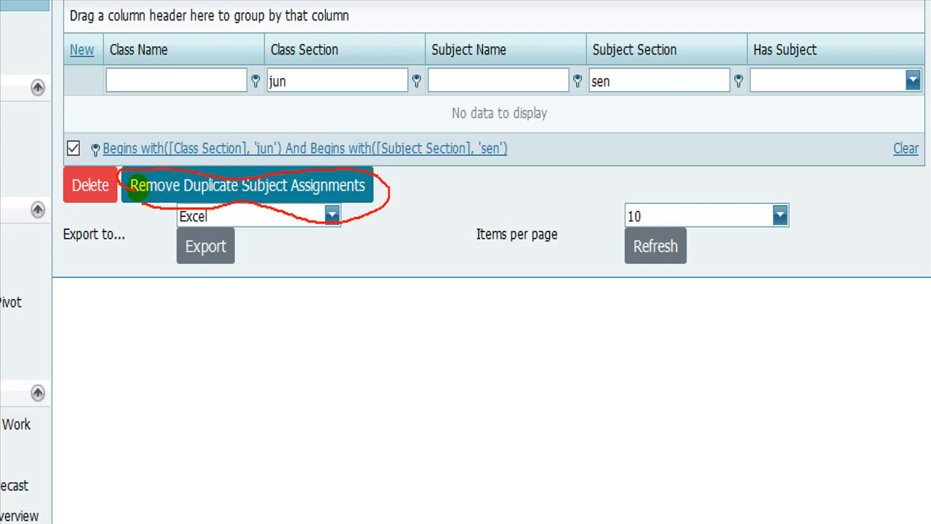
key(Escape)
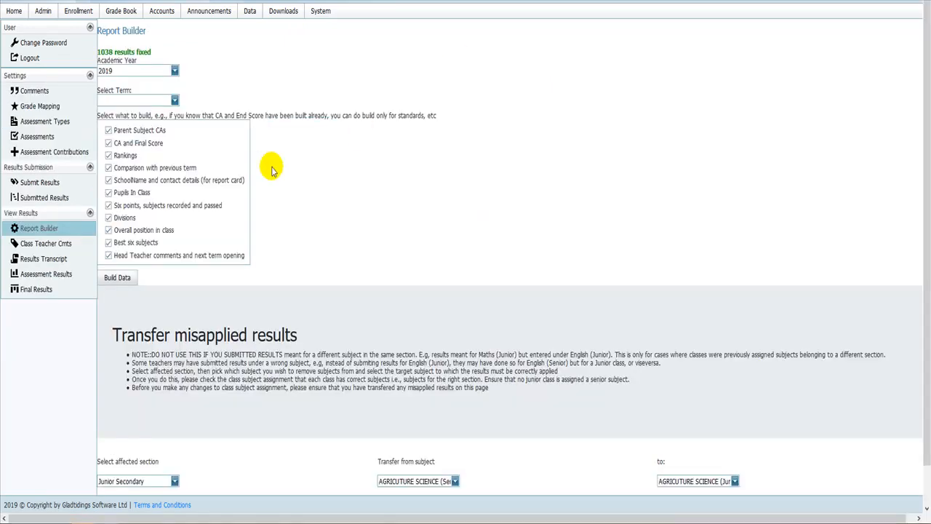
- Open the submitted results page, and remove all duplicate subject assignments from the class subjects list
click(35, 198)
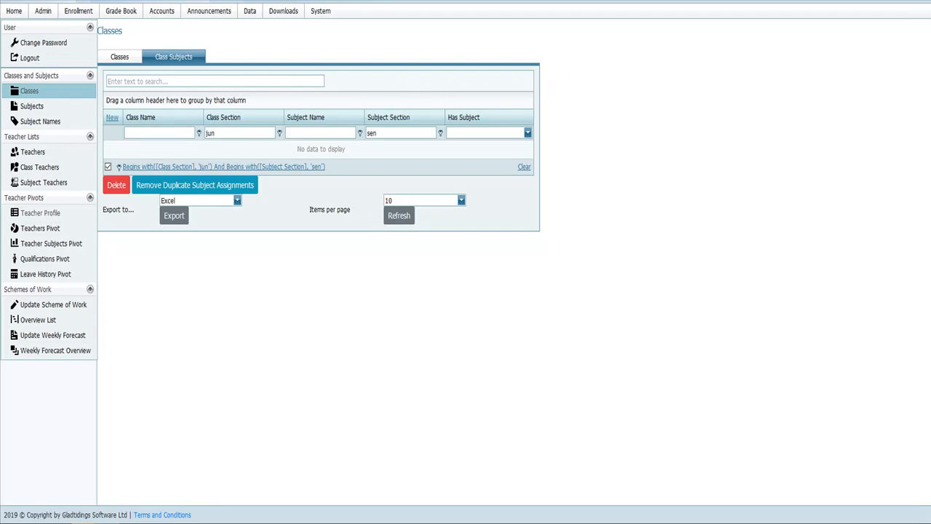
click(213, 186)
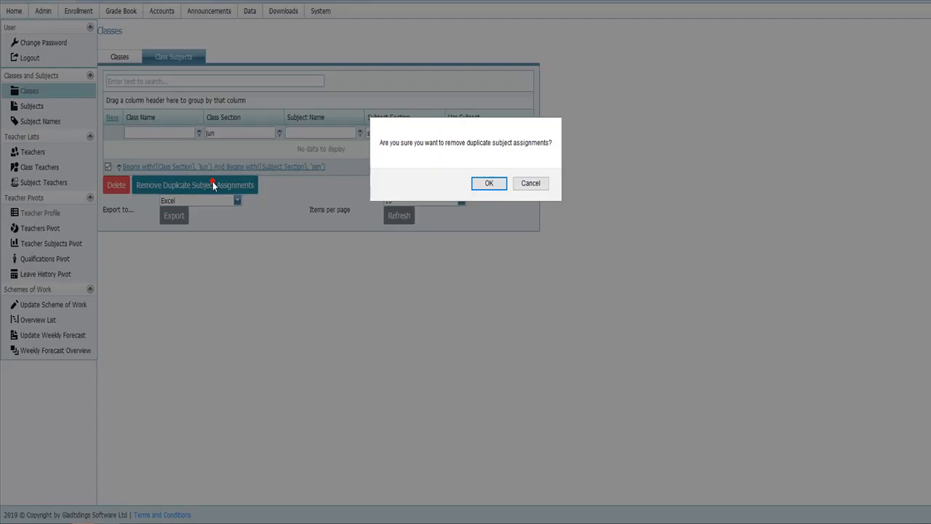
click(484, 180)
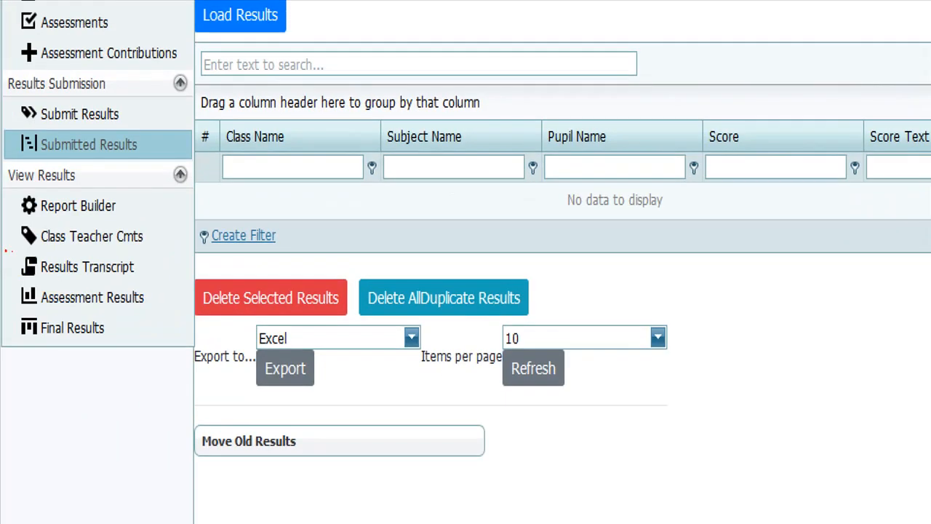
- Delete all duplicate results from the submitted subject results
drag(52, 158, 143, 154)
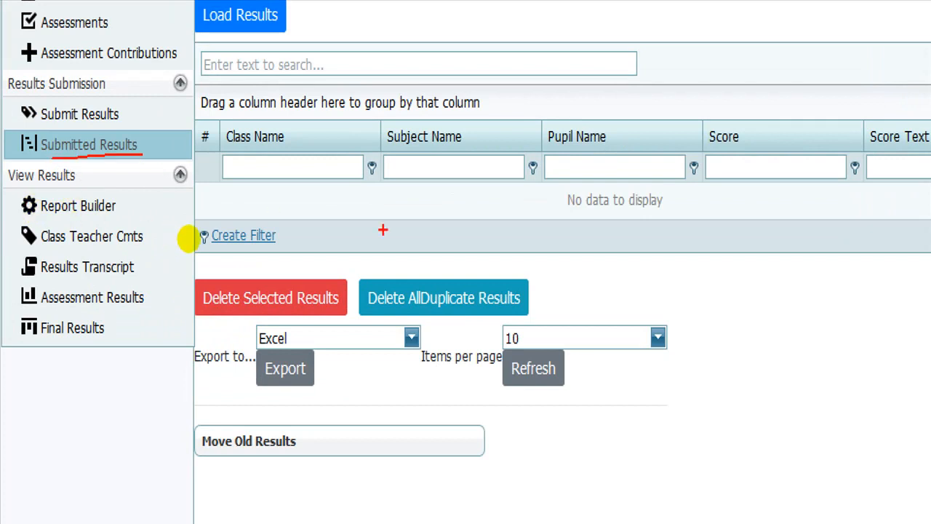
mouse_move(551, 266)
mouse_down()
mouse_move(413, 251)
mouse_move(349, 276)
mouse_move(367, 318)
mouse_move(423, 324)
mouse_move(538, 314)
mouse_move(512, 278)
mouse_up()
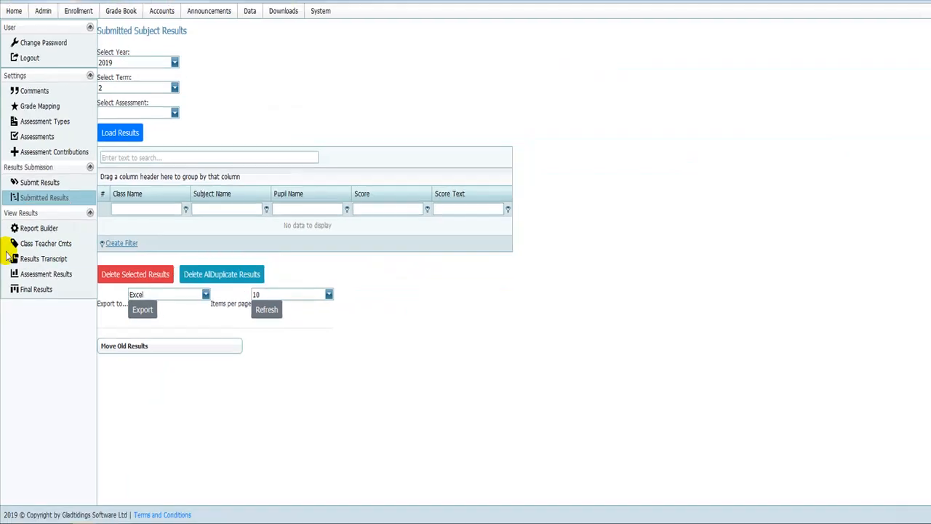
click(225, 274)
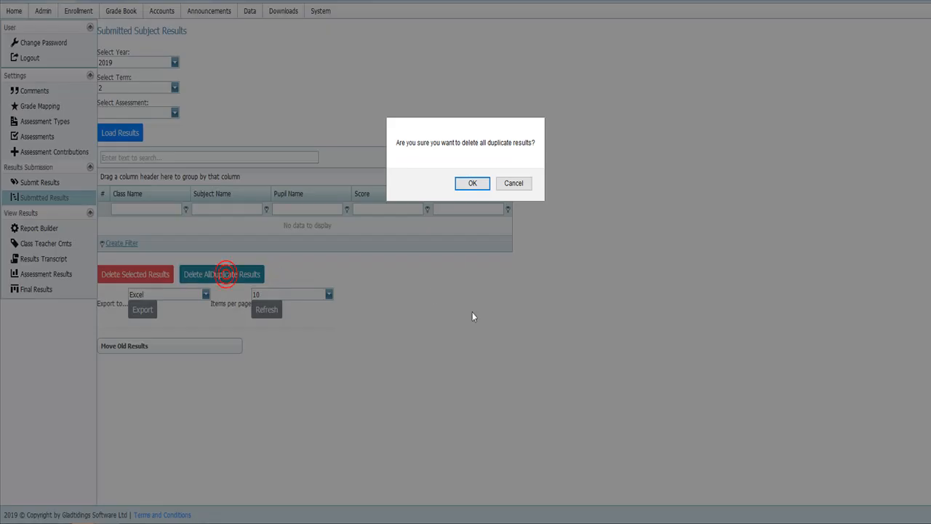
click(472, 183)
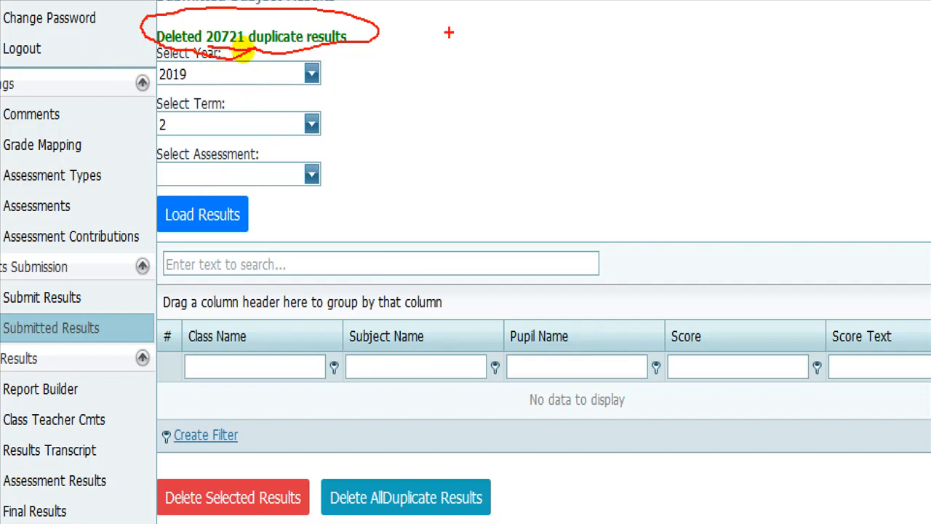
drag(464, 35, 477, 49)
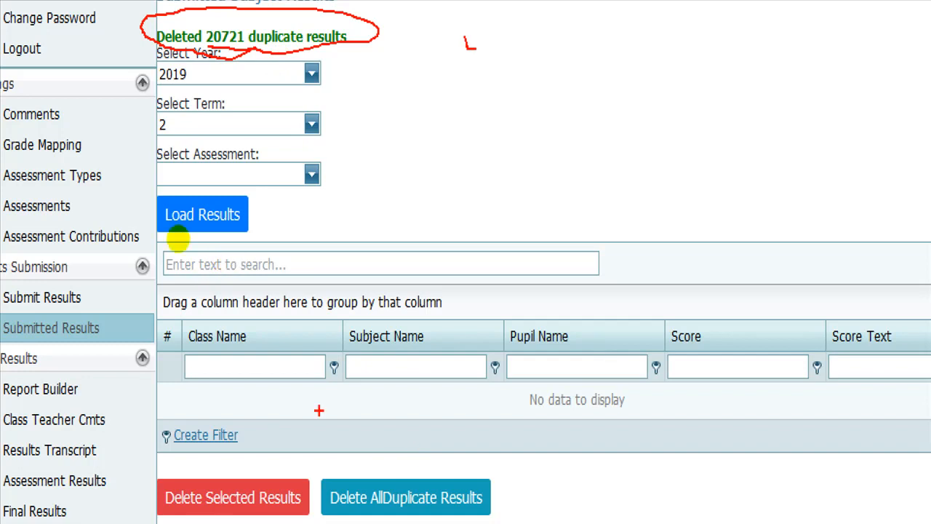
mouse_move(490, 477)
mouse_down()
mouse_move(357, 443)
mouse_move(324, 520)
mouse_move(499, 493)
mouse_move(434, 466)
mouse_up()
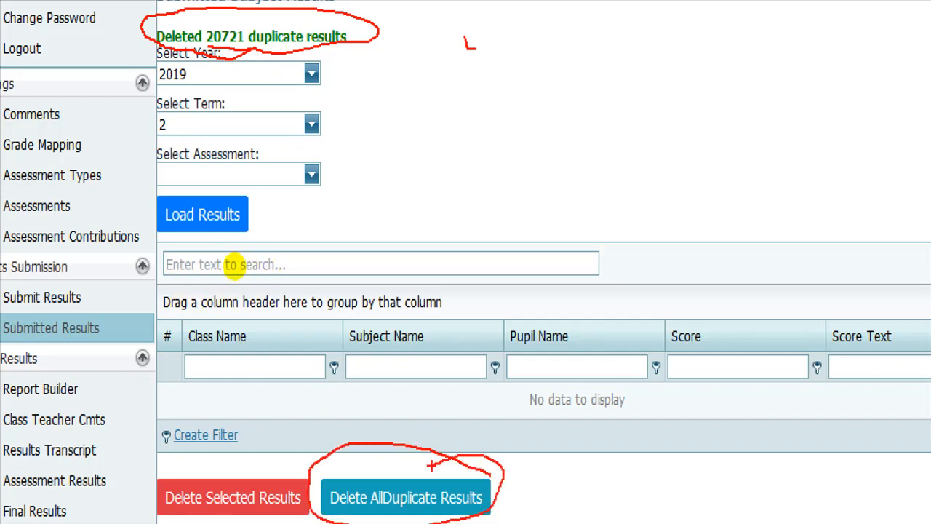
drag(209, 71, 312, 75)
drag(273, 129, 313, 125)
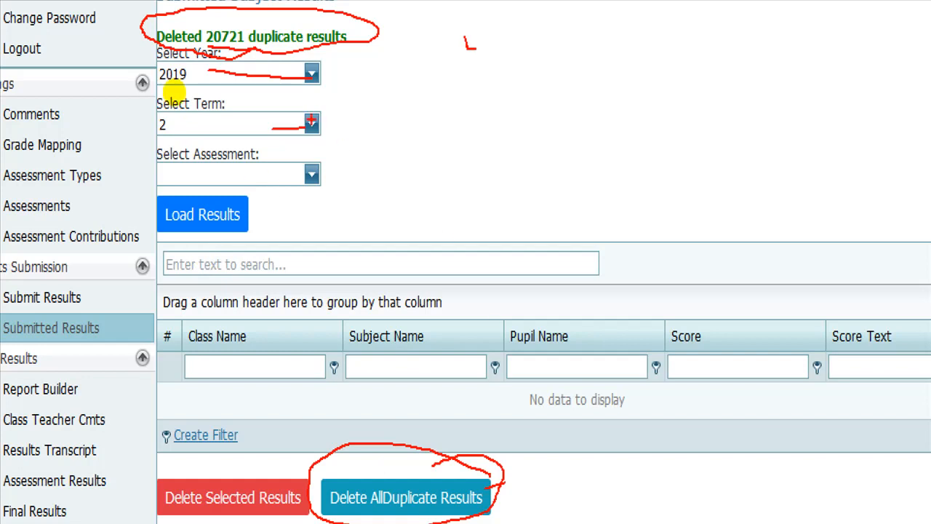
drag(210, 49, 242, 56)
key(Escape)
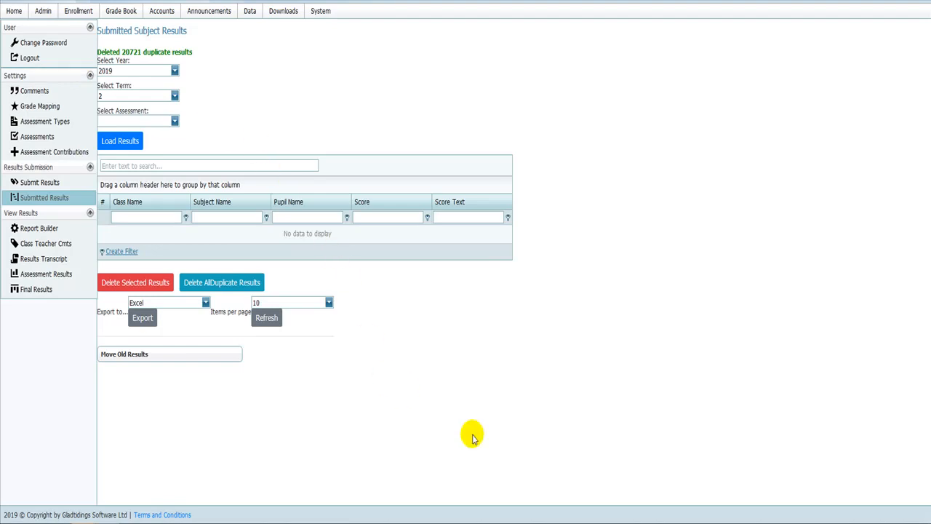
- Switch to the Notepad++ checklist and review the items on wrong-section results, duplicate class-subject assignments and duplicate results
key(alt+Tab)
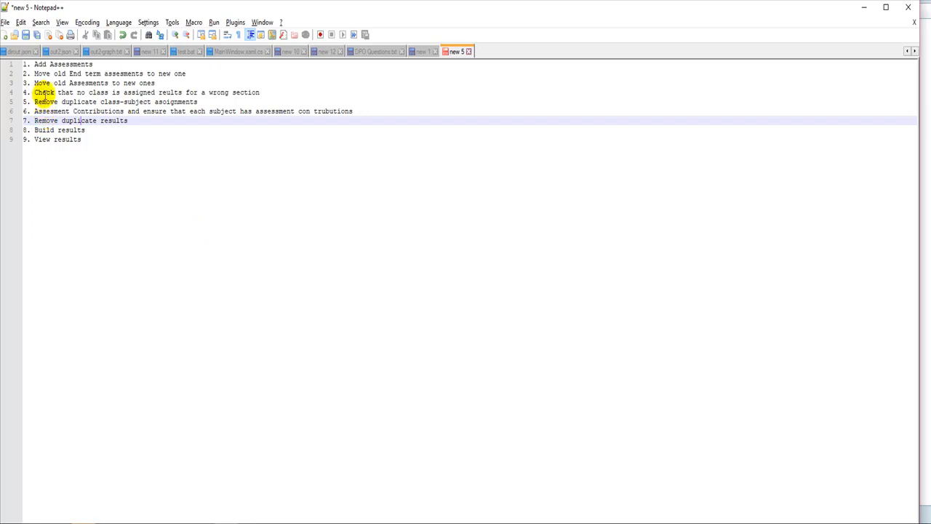
click(42, 92)
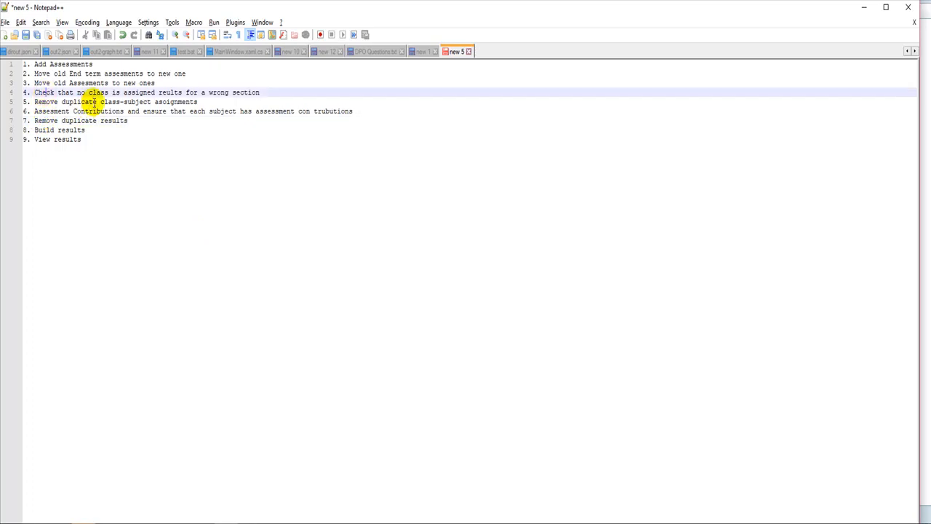
click(200, 102)
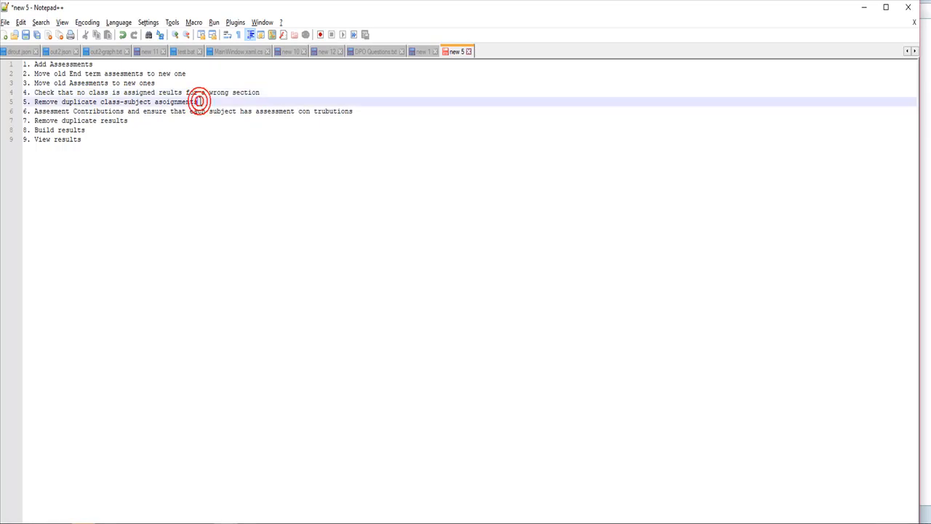
click(131, 122)
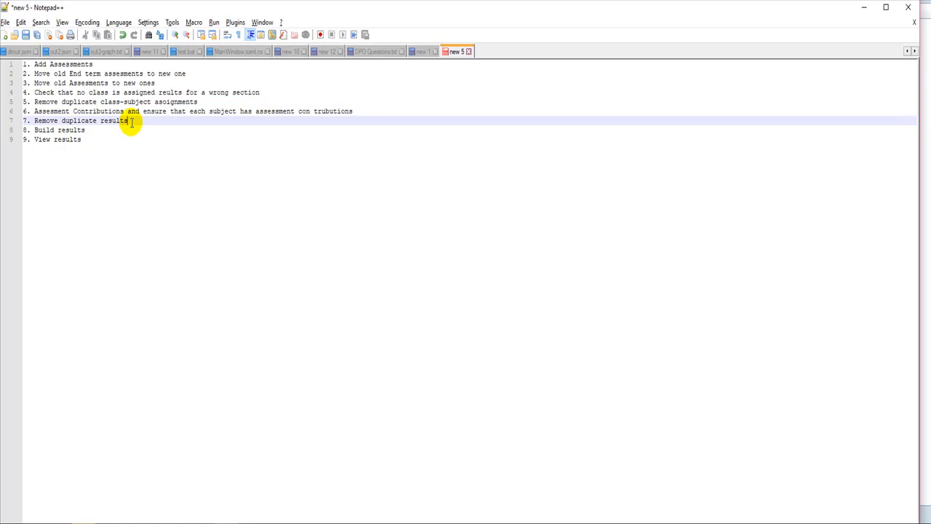